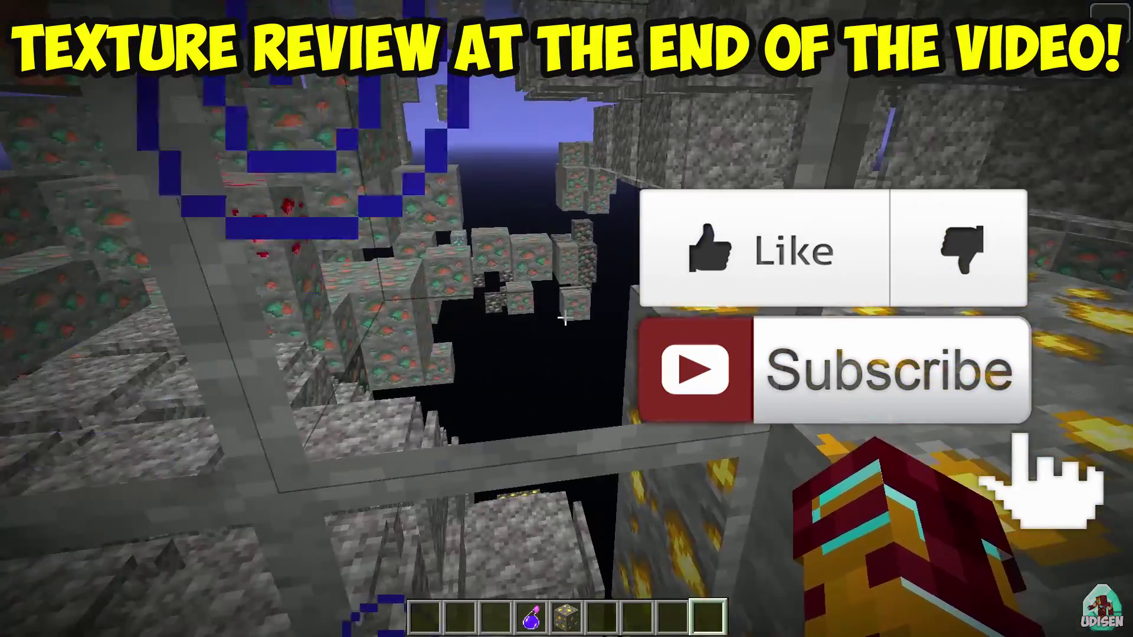
left_click(566, 318)
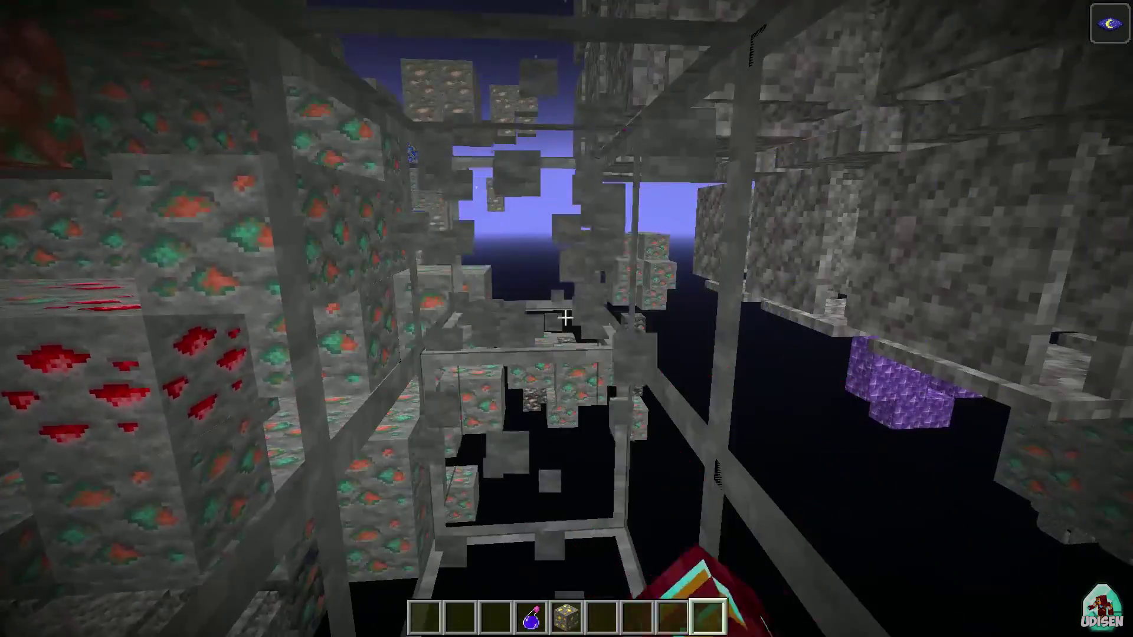
left_click(566, 318)
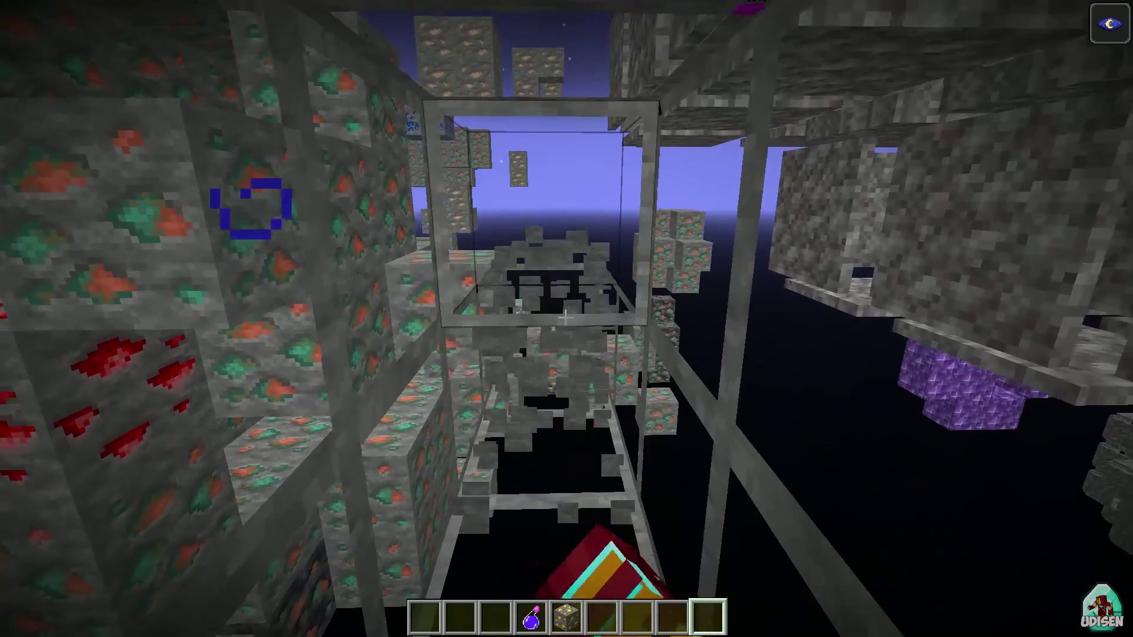
left_click(565, 318)
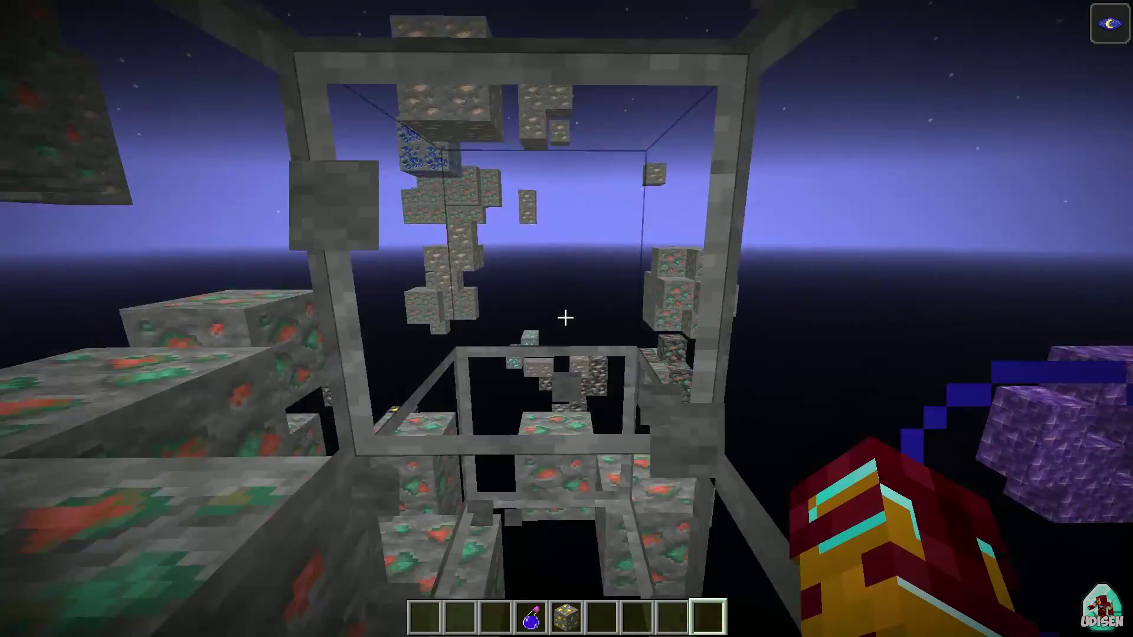
left_click(565, 318)
key("F3")
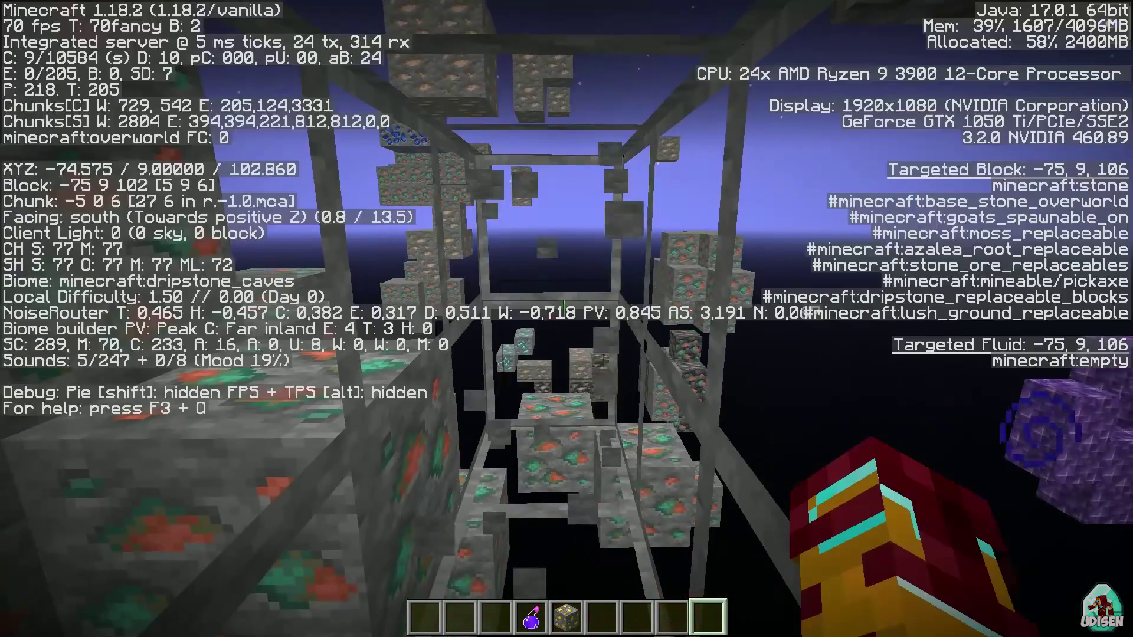
key("F3")
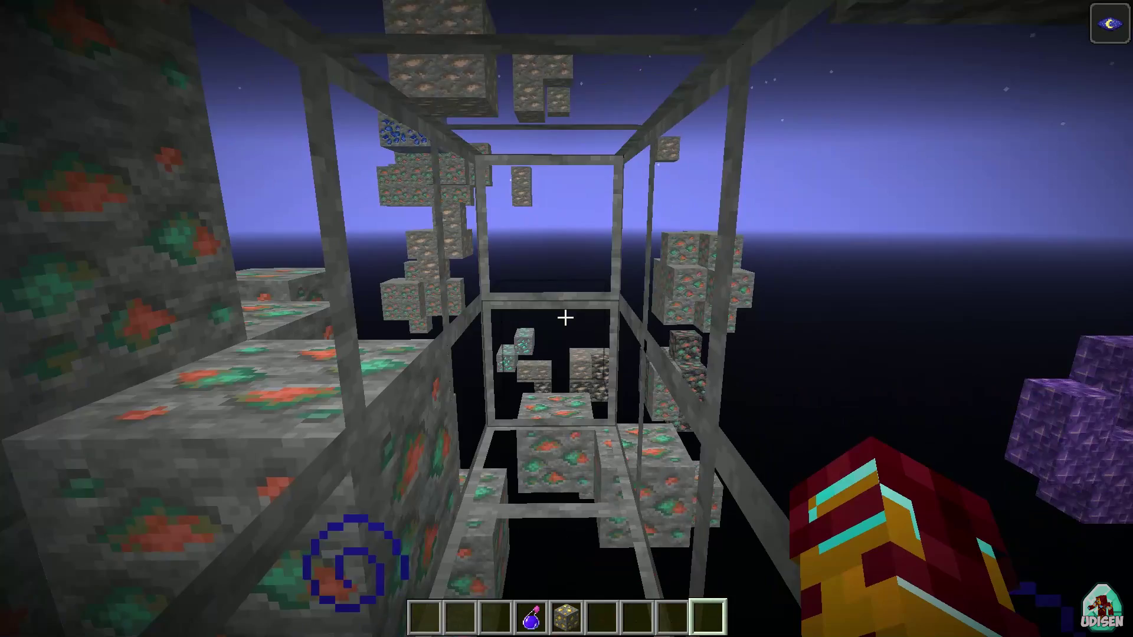
left_click(565, 318)
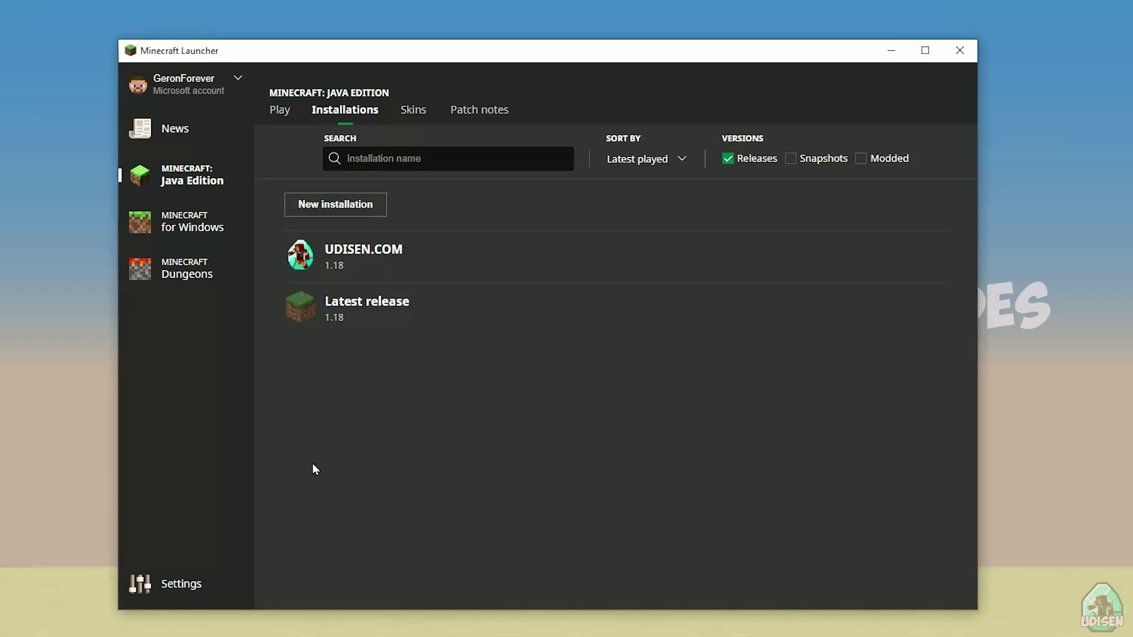
- Show the list of installations for Minecraft: Java Edition in the launcher
left_click(188, 136)
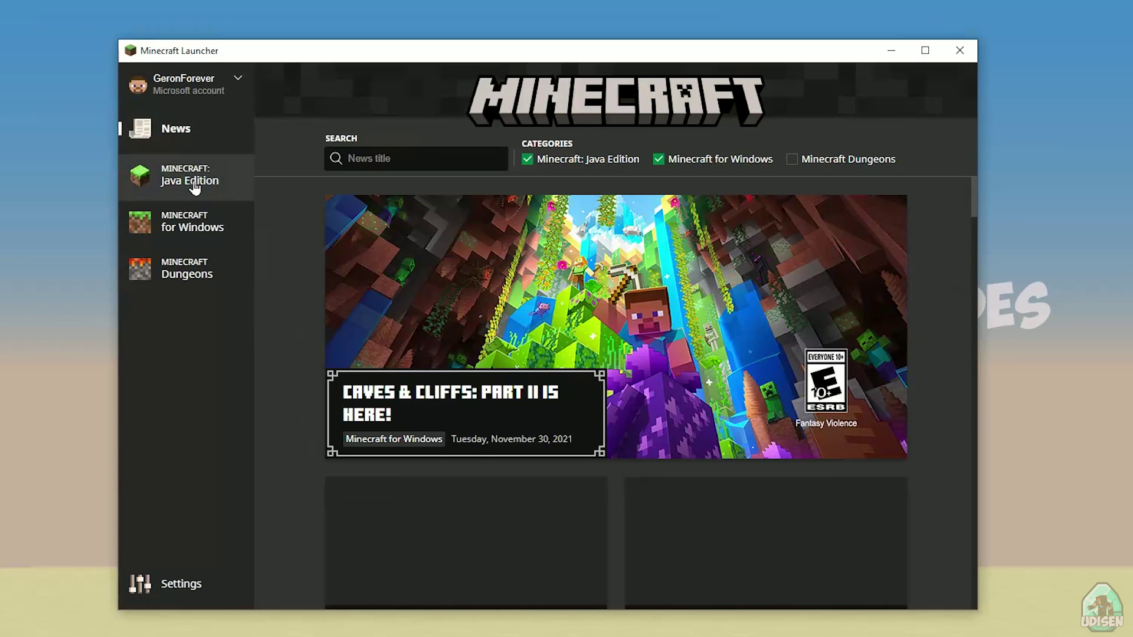
left_click(194, 184)
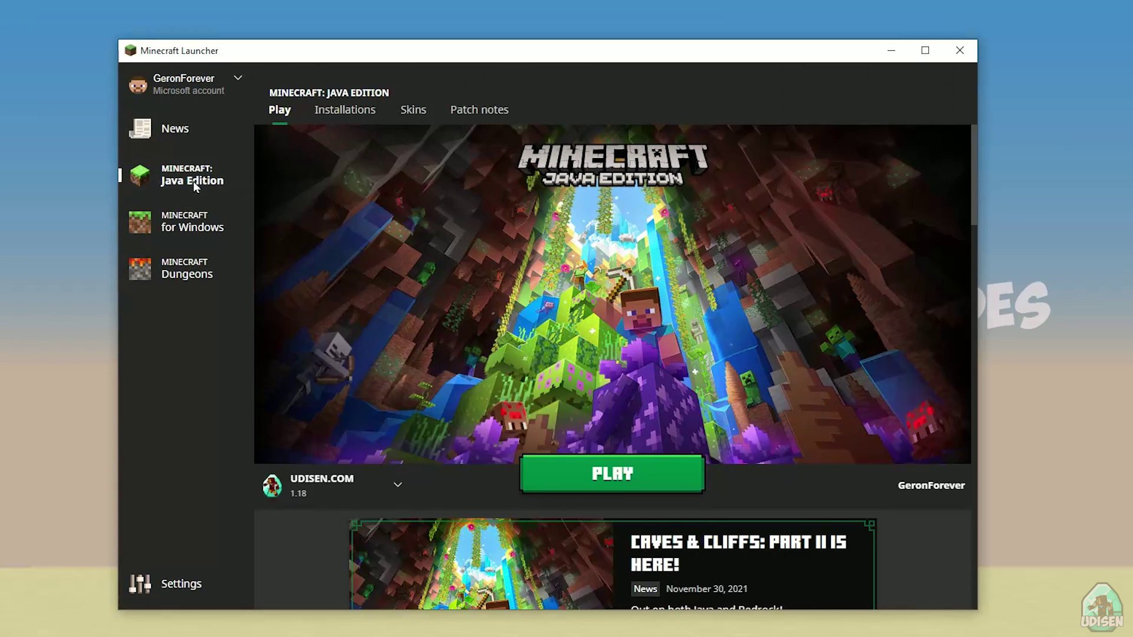
left_click(337, 118)
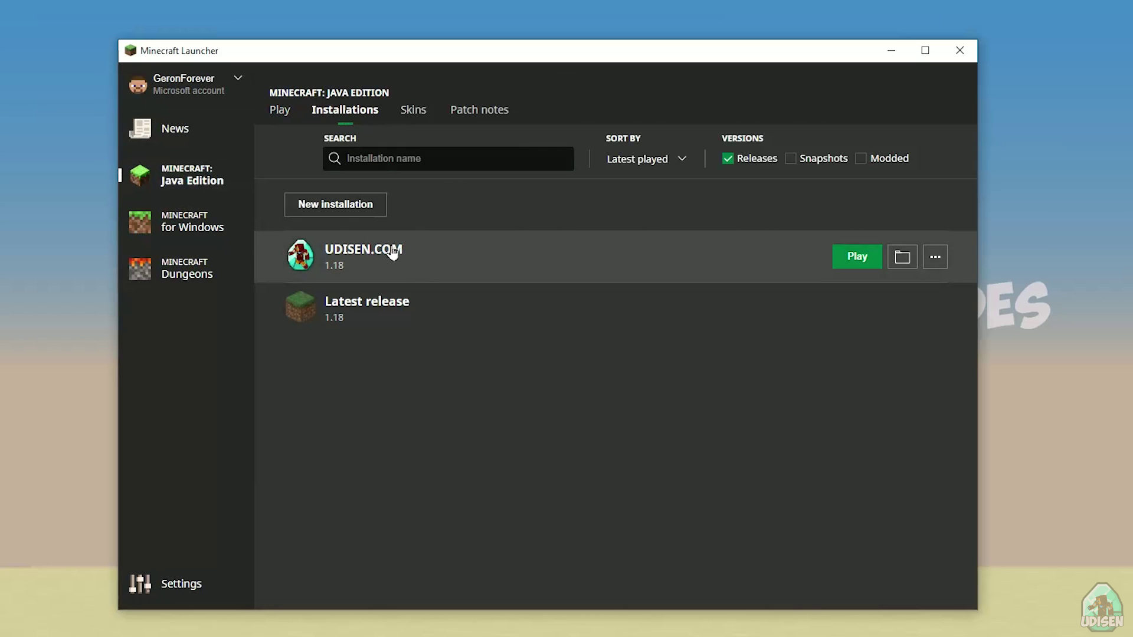
left_click(342, 206)
left_click(487, 204)
type("JGHJMHMJHMJHMMHMHJMHJMHJMJHMJ")
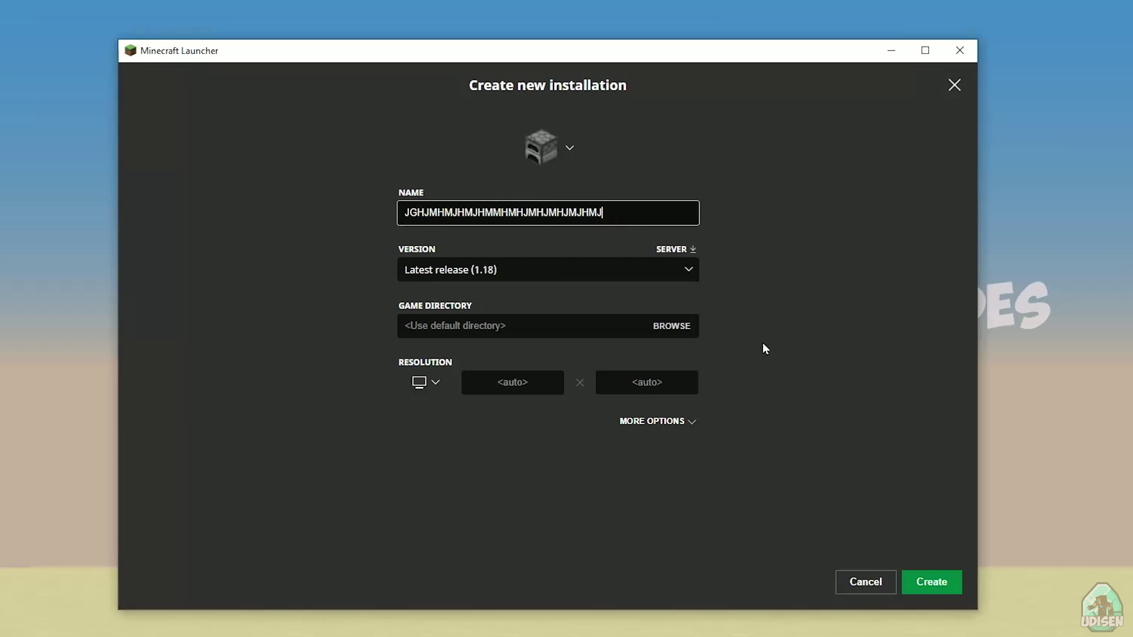
left_click(870, 586)
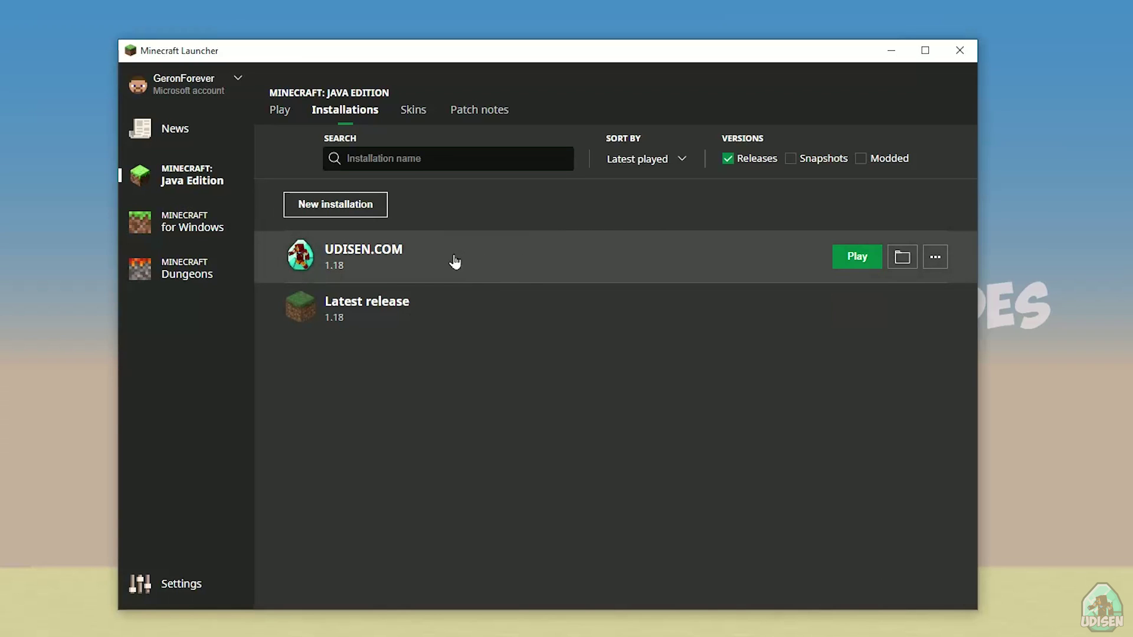
- Edit the UDISEN.COM installation and choose release 1.18 as its version
left_click(519, 259)
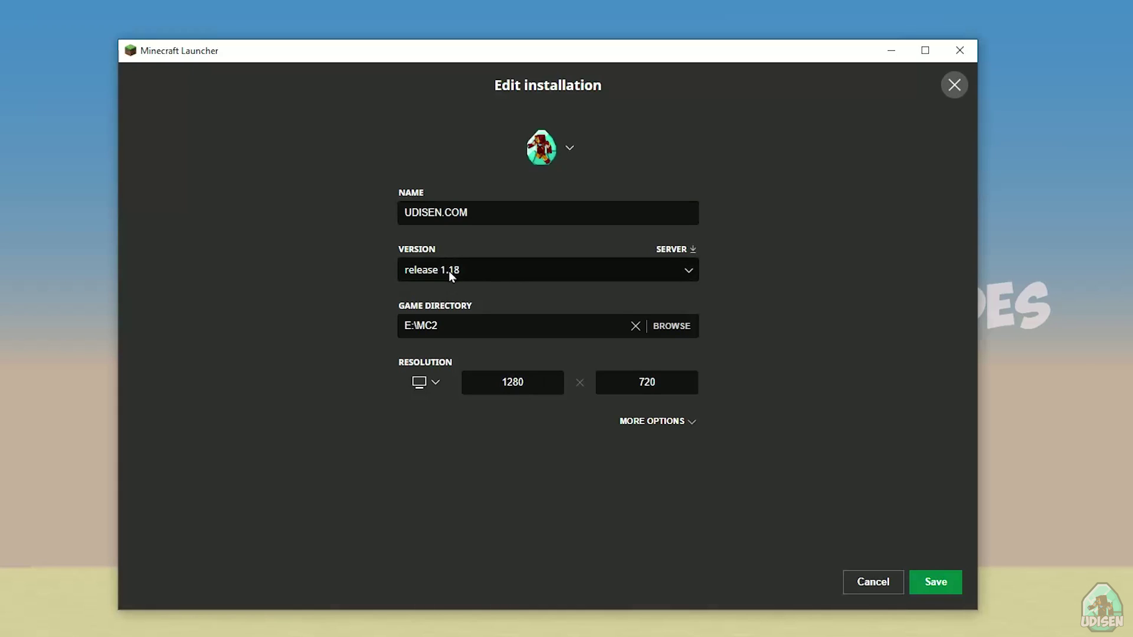
left_click(476, 275)
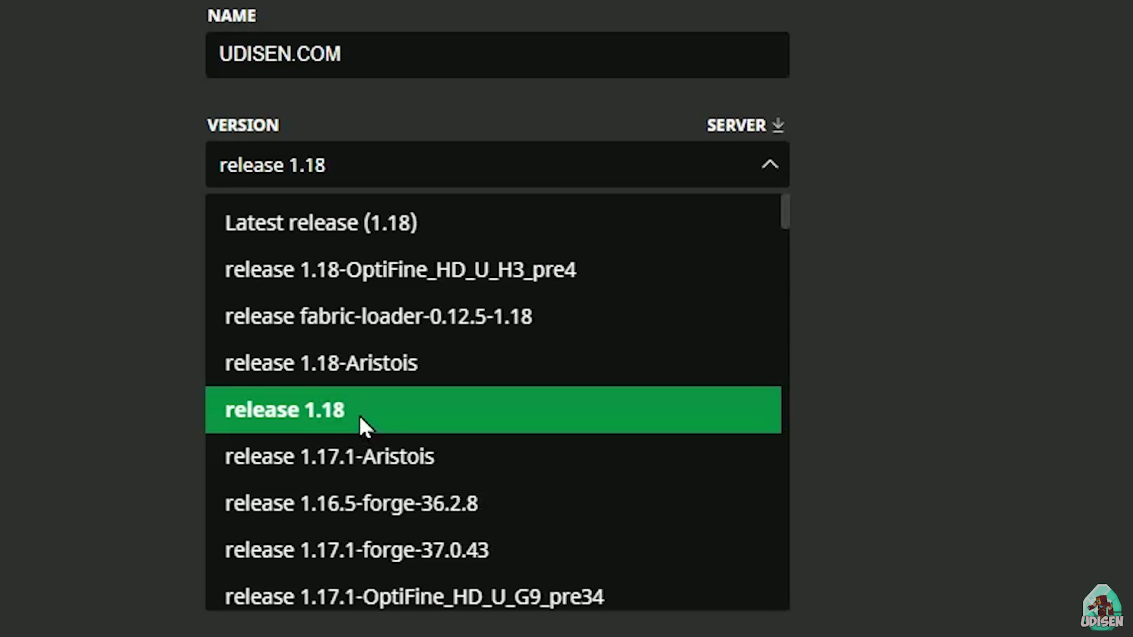
left_click(359, 415)
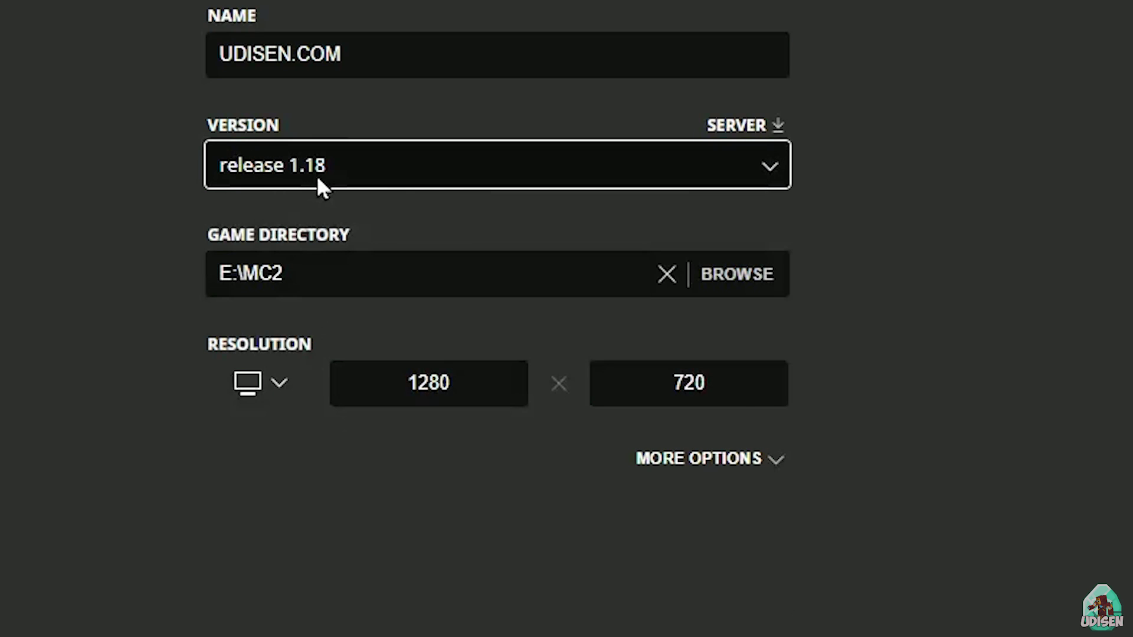
- Try pending 1.18_experimental-snapshot-4 as the installation's version and return it to release 1.18
left_click(367, 170)
scroll(451, 406, "down", 5)
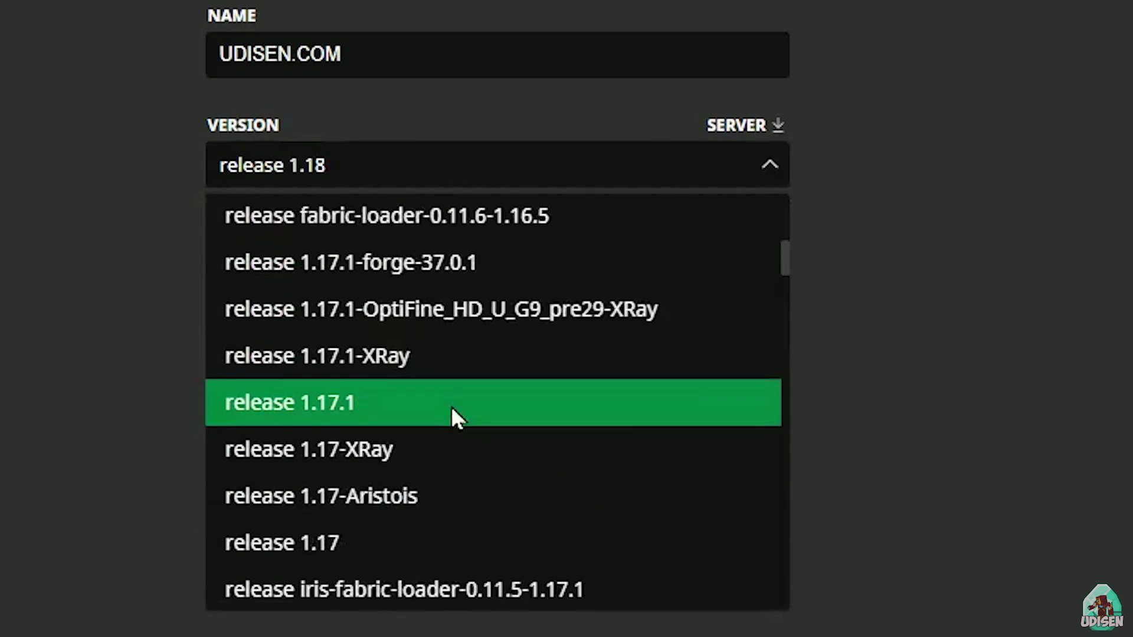
scroll(472, 389, "down", 3)
scroll(503, 392, "up", 3)
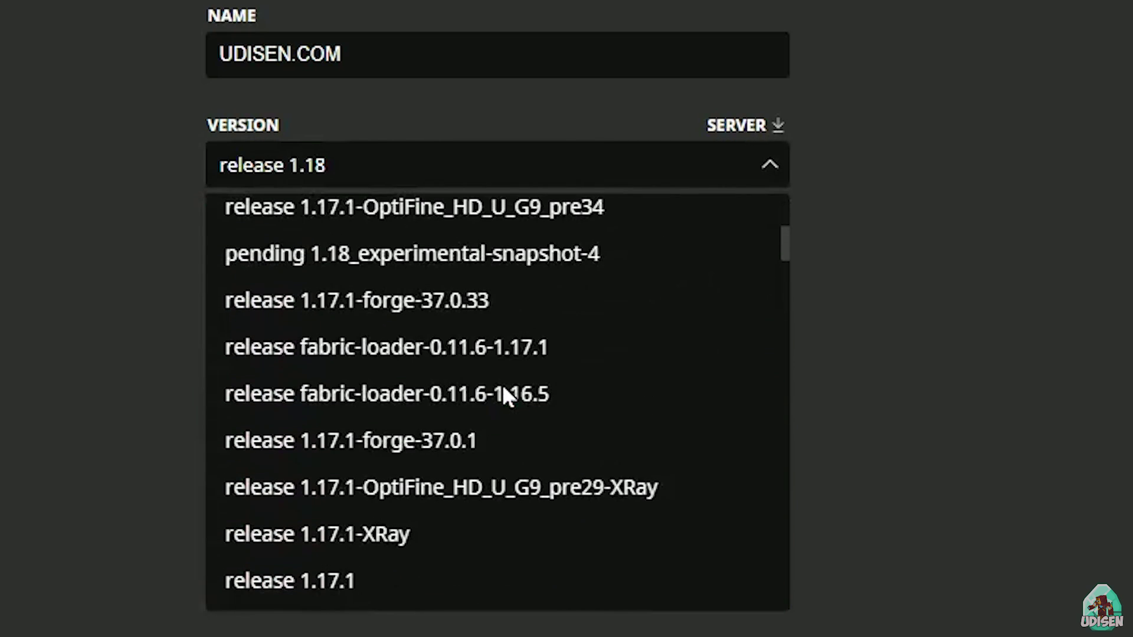
scroll(505, 395, "up", 3)
scroll(506, 395, "down", 3)
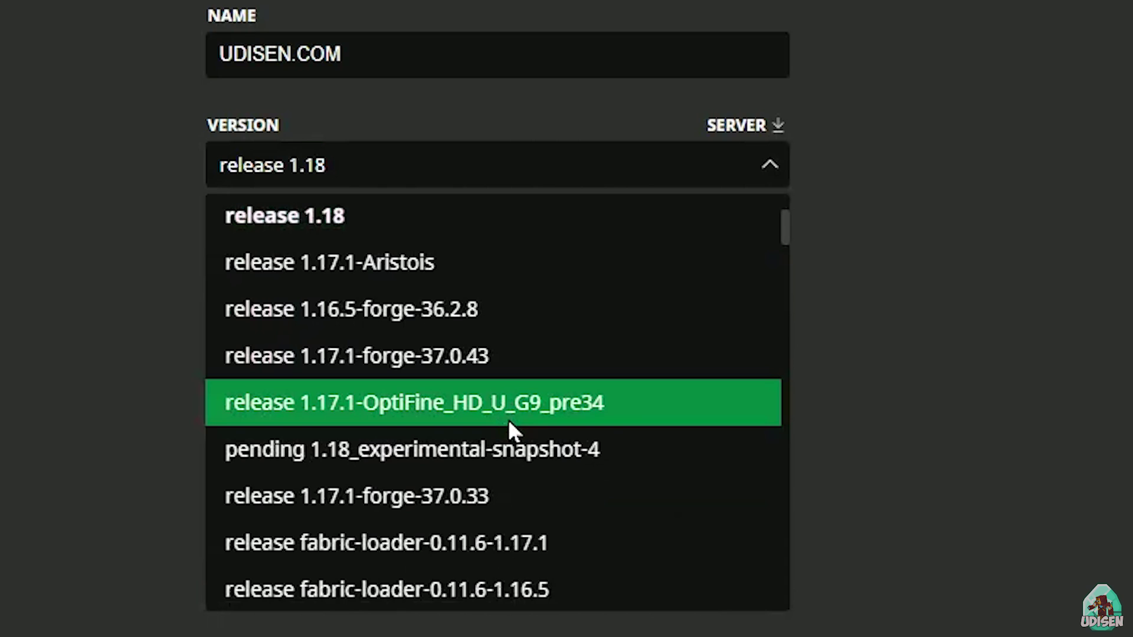
left_click(522, 446)
left_click(449, 165)
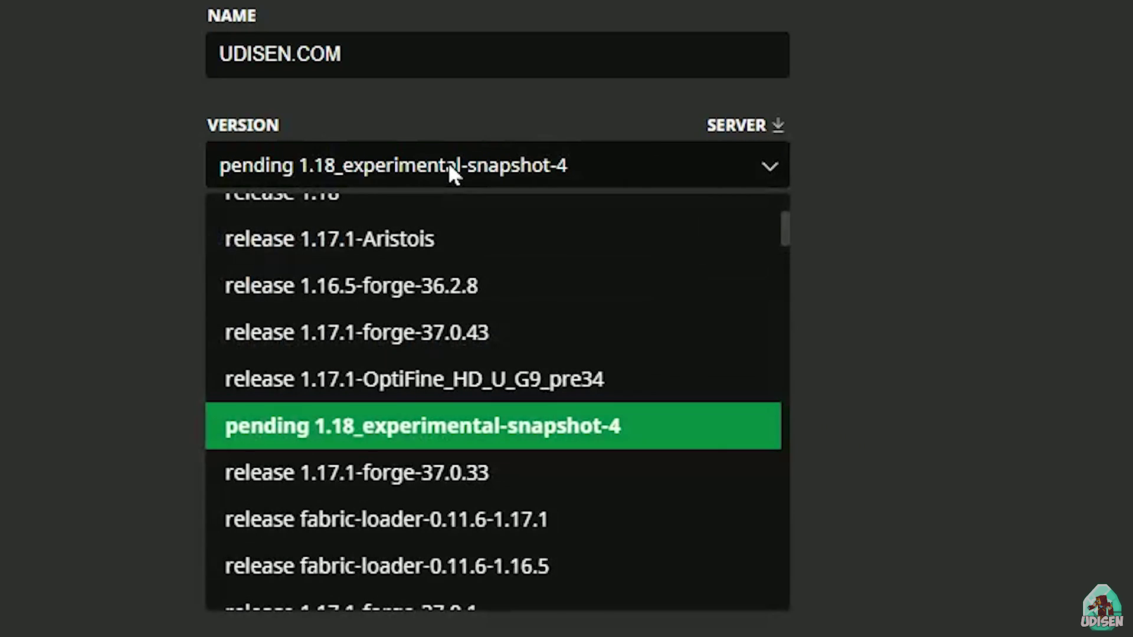
scroll(481, 351, "up", 5)
left_click(500, 407)
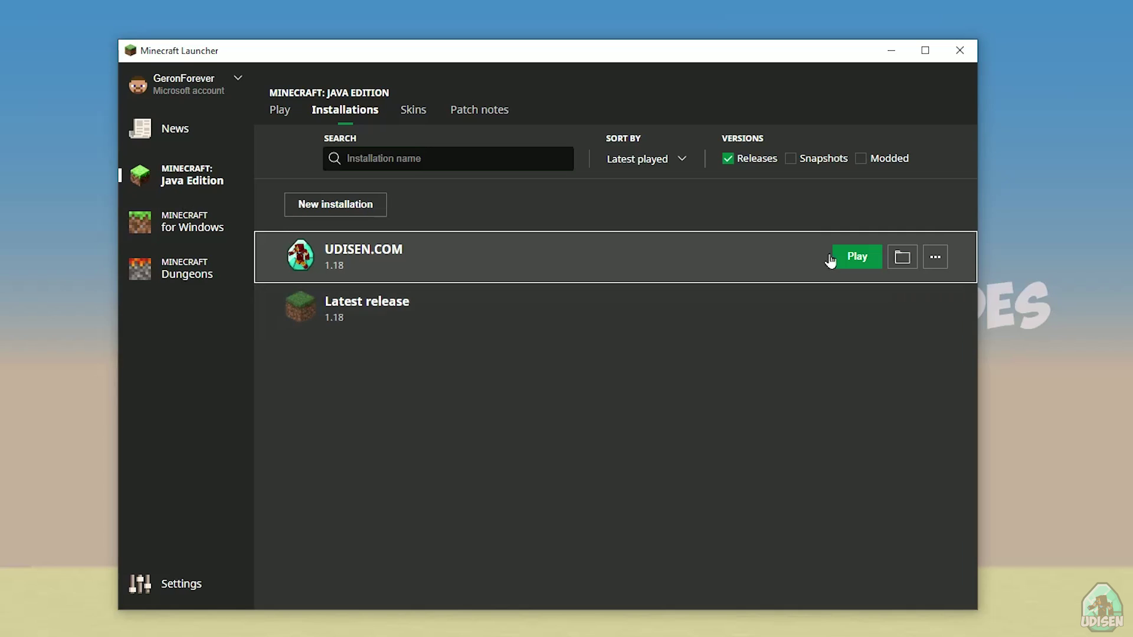
- Open the UDISEN.COM installation's game folder and go into its resourcepacks subfolder
left_click(839, 263)
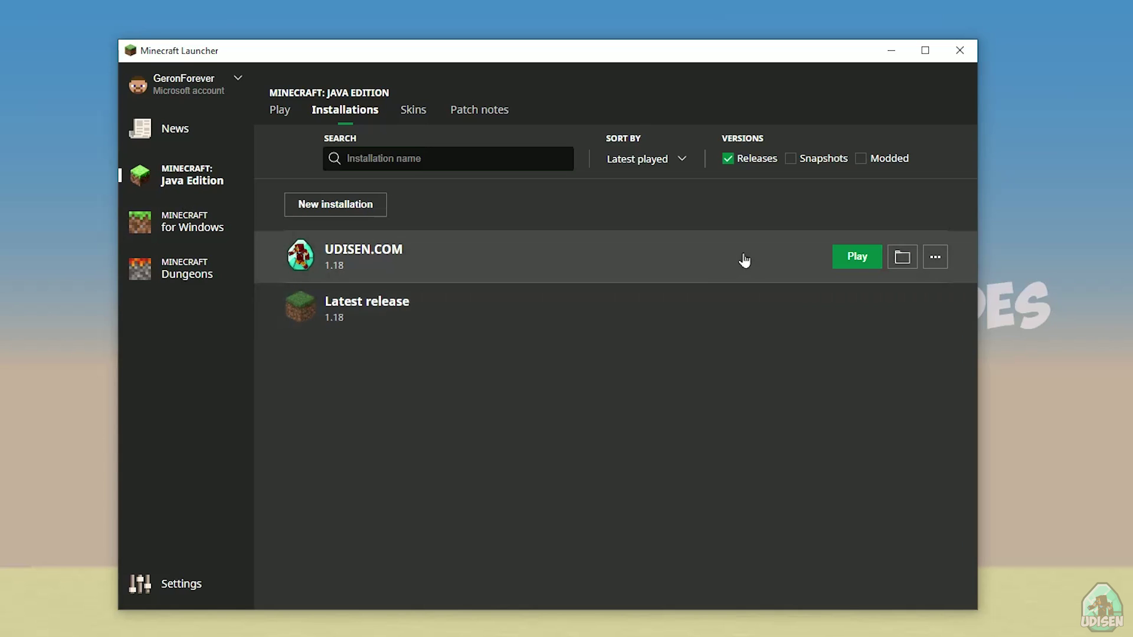
left_click(900, 257)
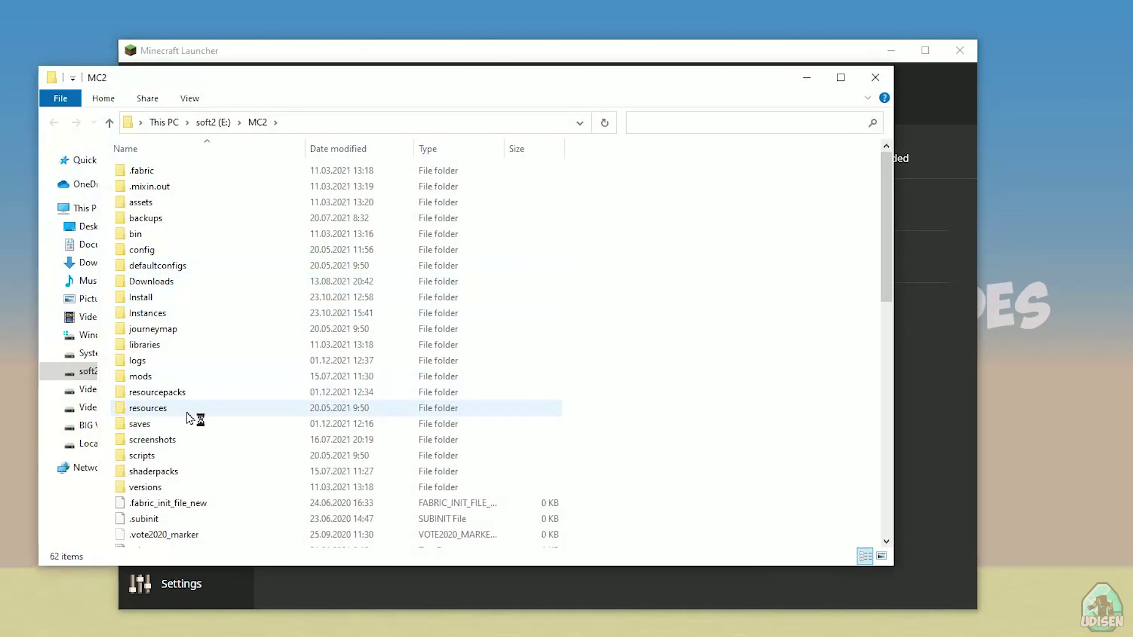
left_click(166, 395)
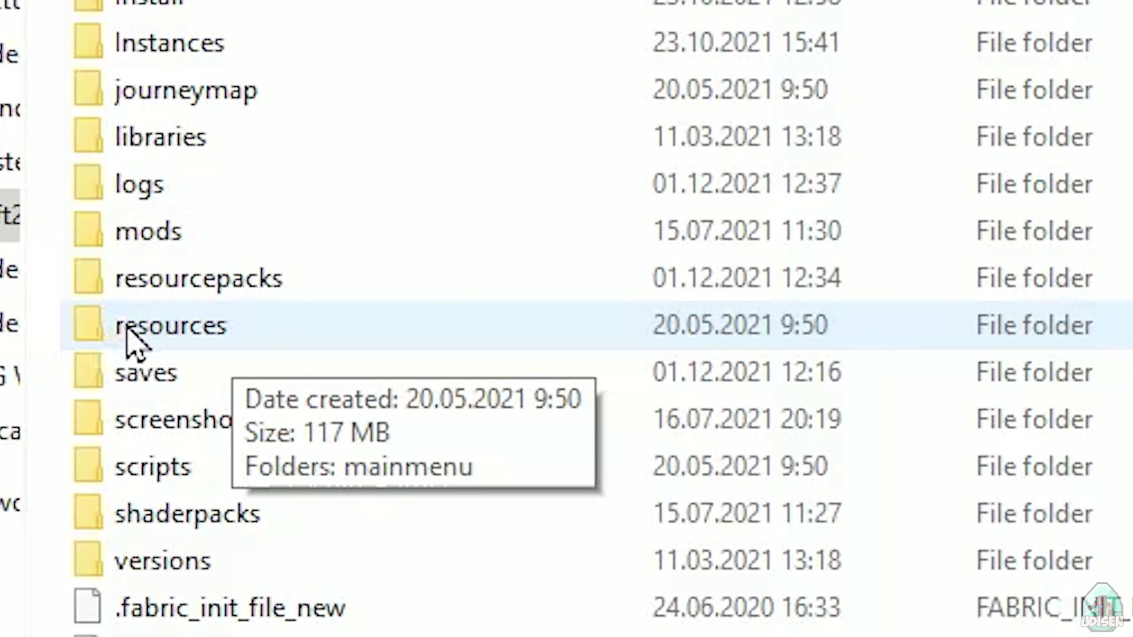
left_click(147, 408)
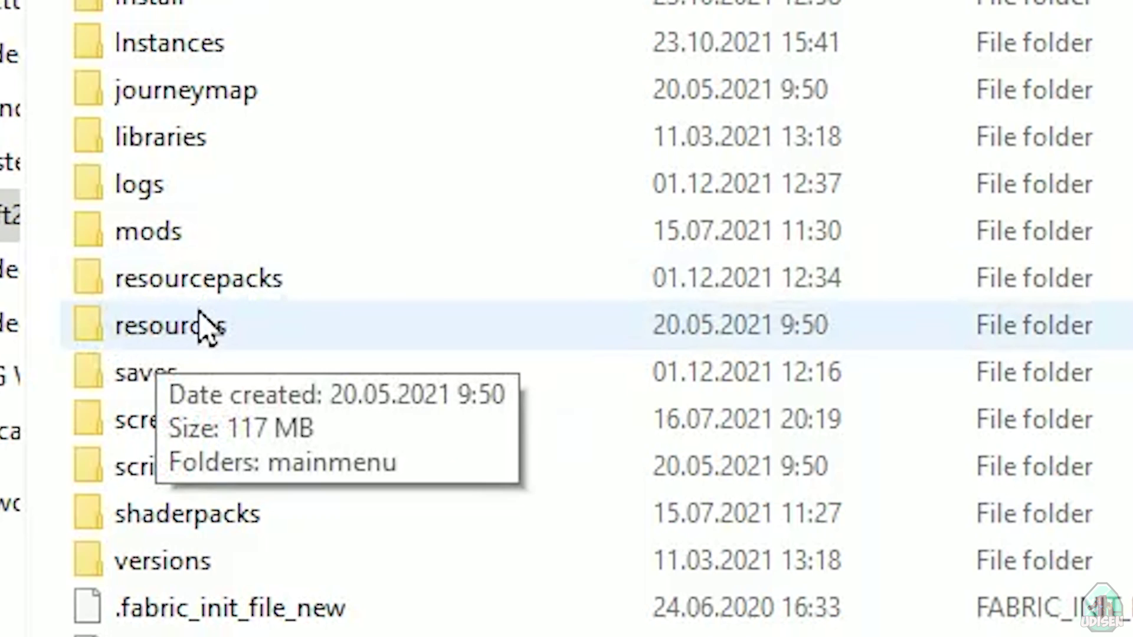
left_click(131, 298)
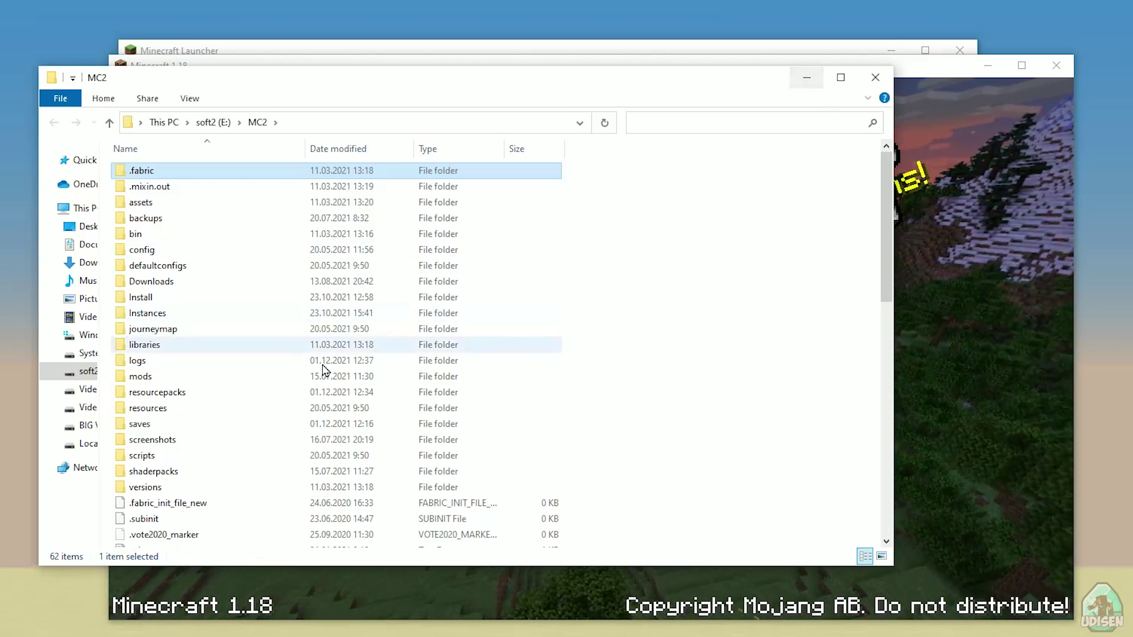
left_click(181, 394)
double_click(181, 400)
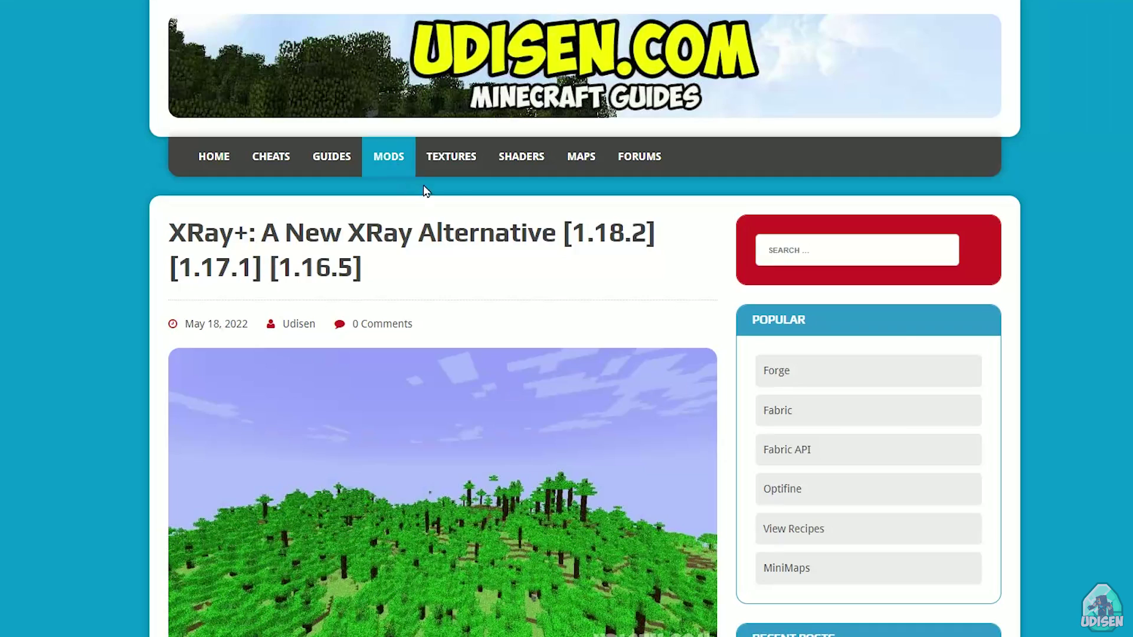
- On the UDISEN.COM website, look through the XRay+ page and download Xray_Ultimate_1.18_v4.2.0.zip from the Xray Ultimate page
scroll(437, 188, "down", 9)
scroll(446, 187, "down", 15)
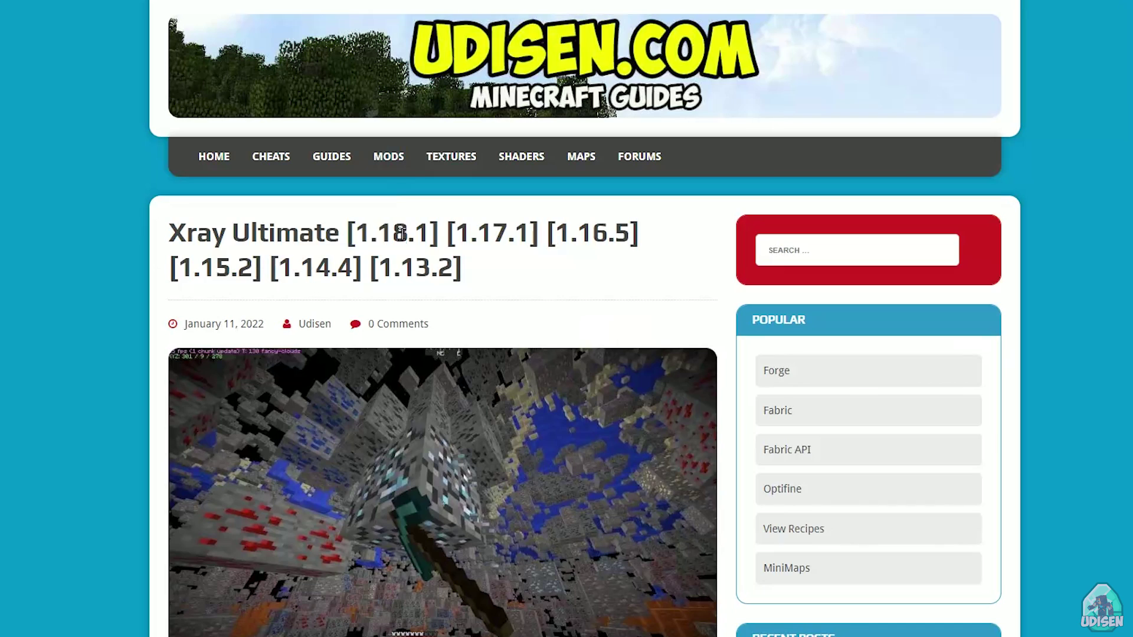
scroll(372, 214, "down", 20)
scroll(372, 214, "down", 4)
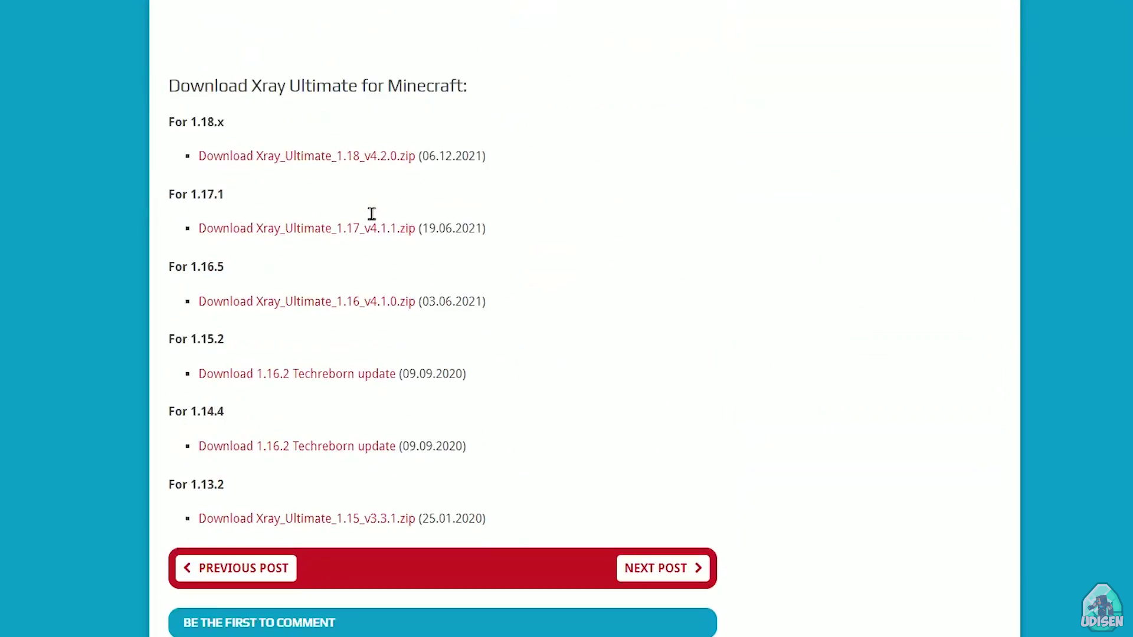
left_click(305, 158)
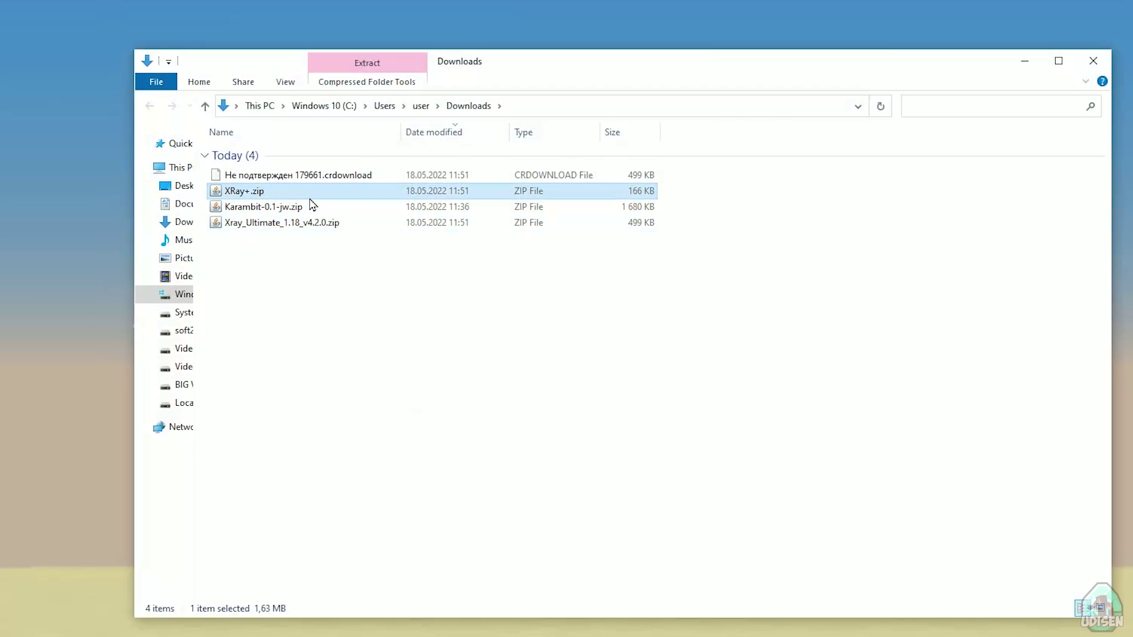
- Delete Karambit-0.1-jw.zip from the Downloads folder
left_click(321, 224)
key("Up")
key("Delete")
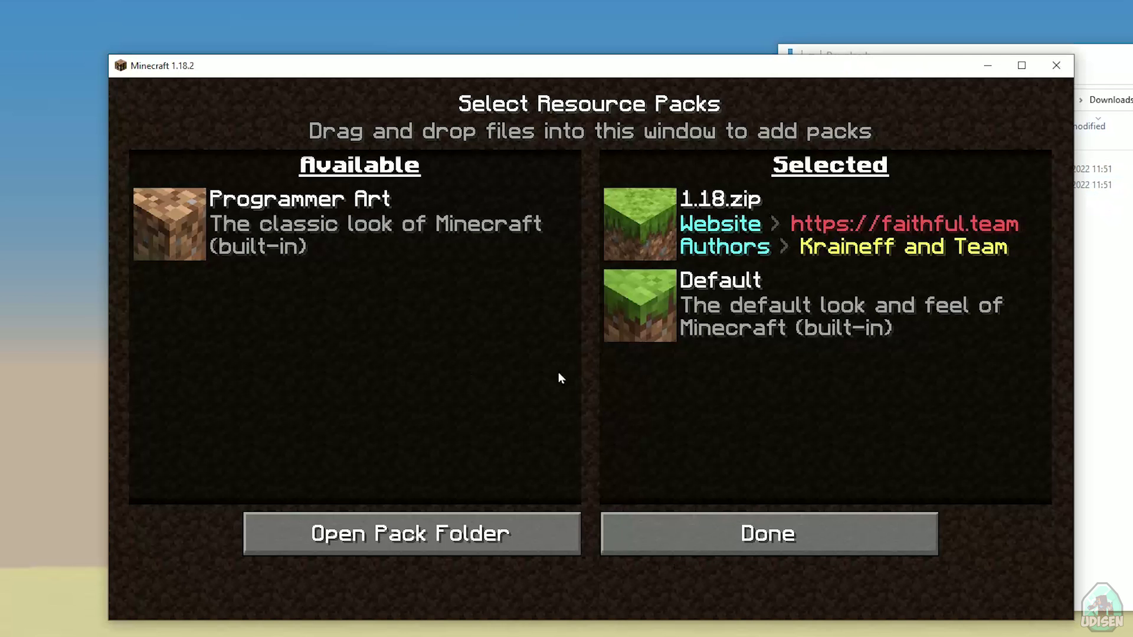
- Add XRay+.zip from the Downloads folder to Minecraft's resource packs
left_click(924, 232)
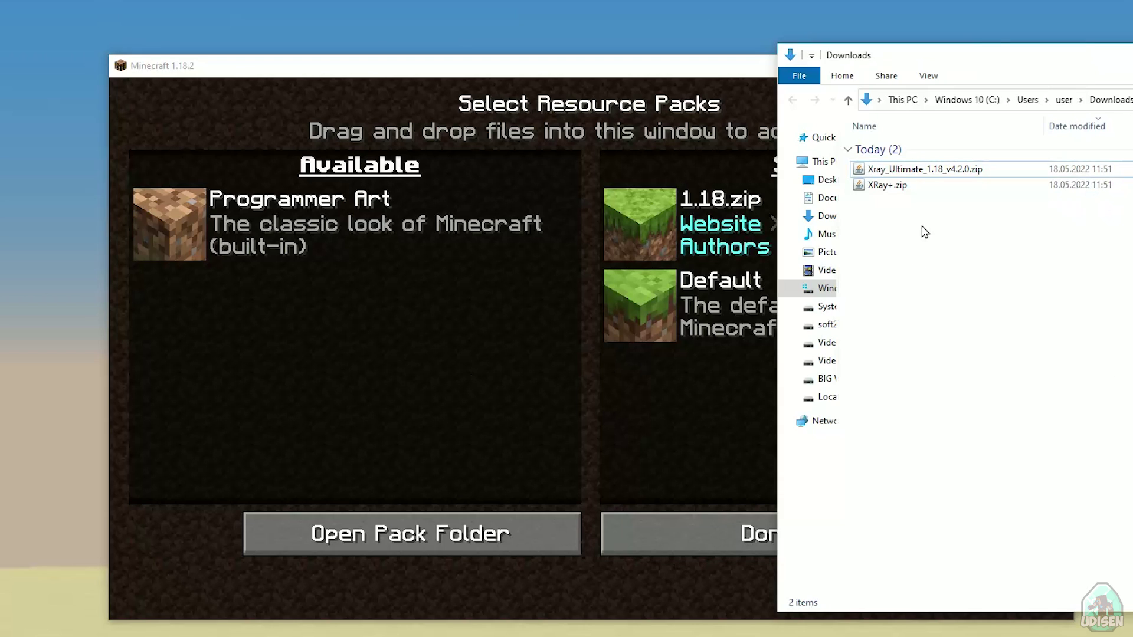
left_click_drag(891, 185, 395, 292)
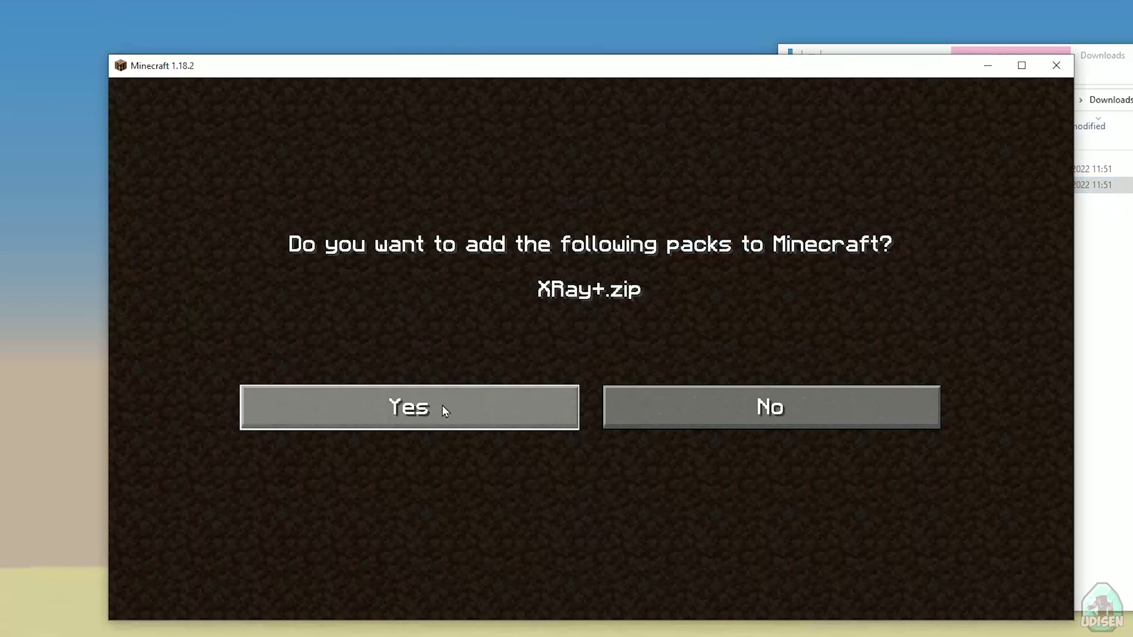
left_click(440, 405)
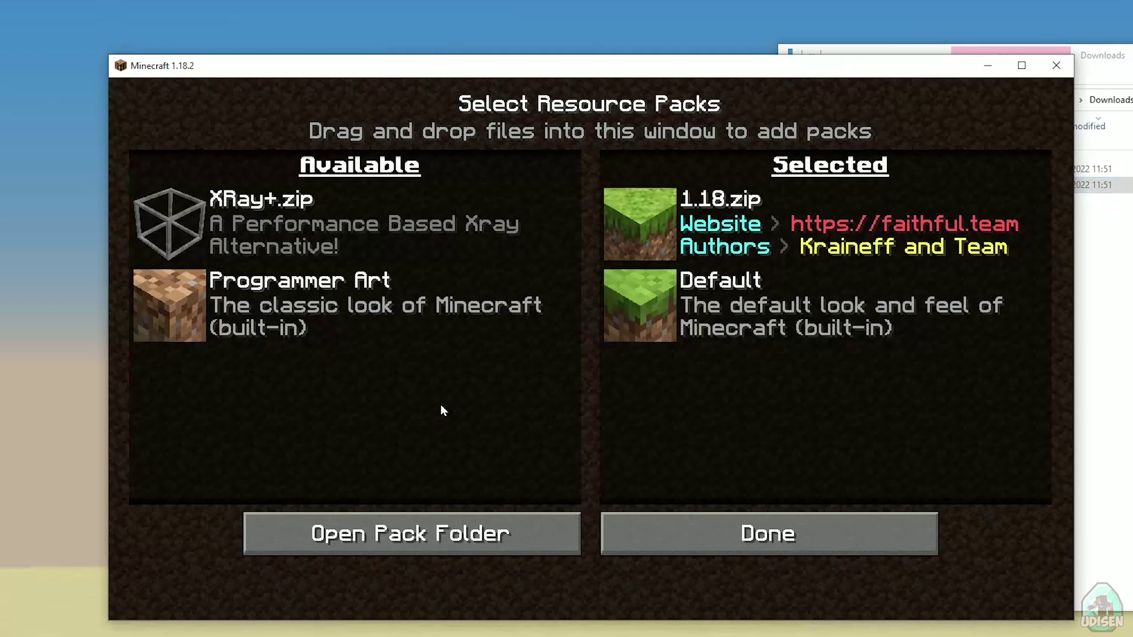
- Activate the XRay+.zip resource pack, keep it above 1.18.zip in the selected order, and apply the selection
left_click(169, 223)
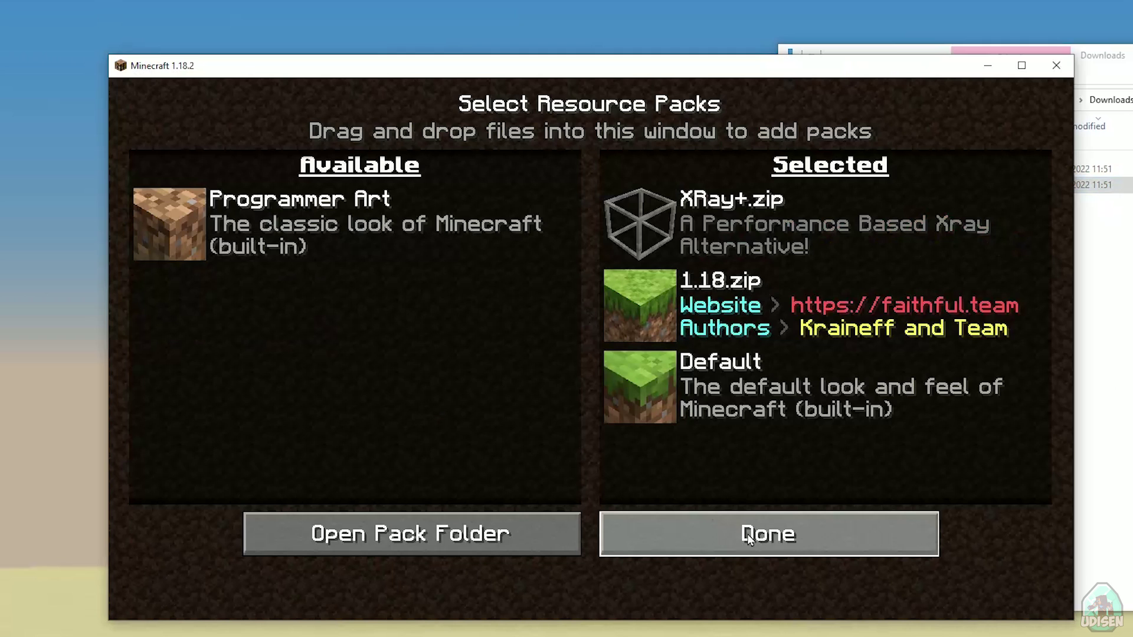
left_click(667, 245)
left_click(669, 298)
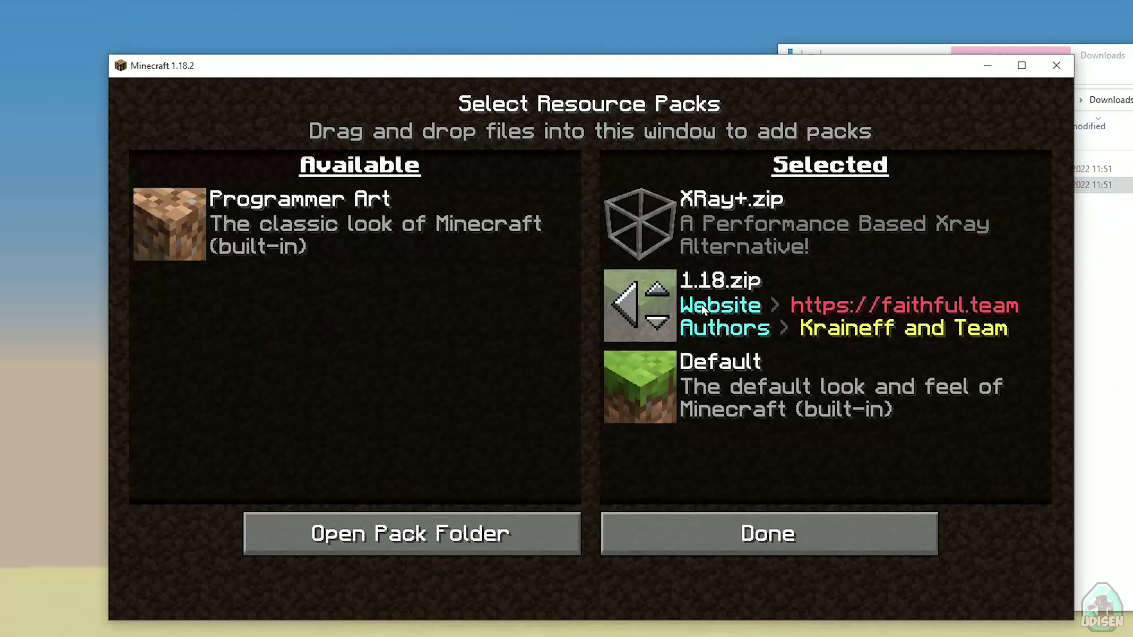
left_click(756, 534)
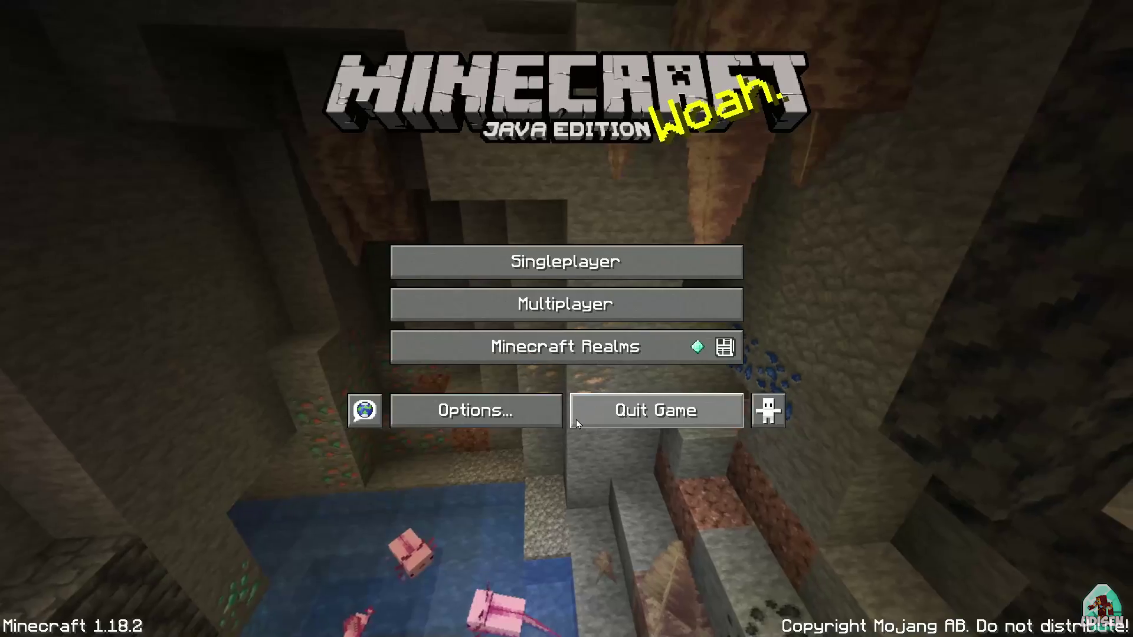
- Open the first saved singleplayer world
left_click(558, 277)
double_click(468, 148)
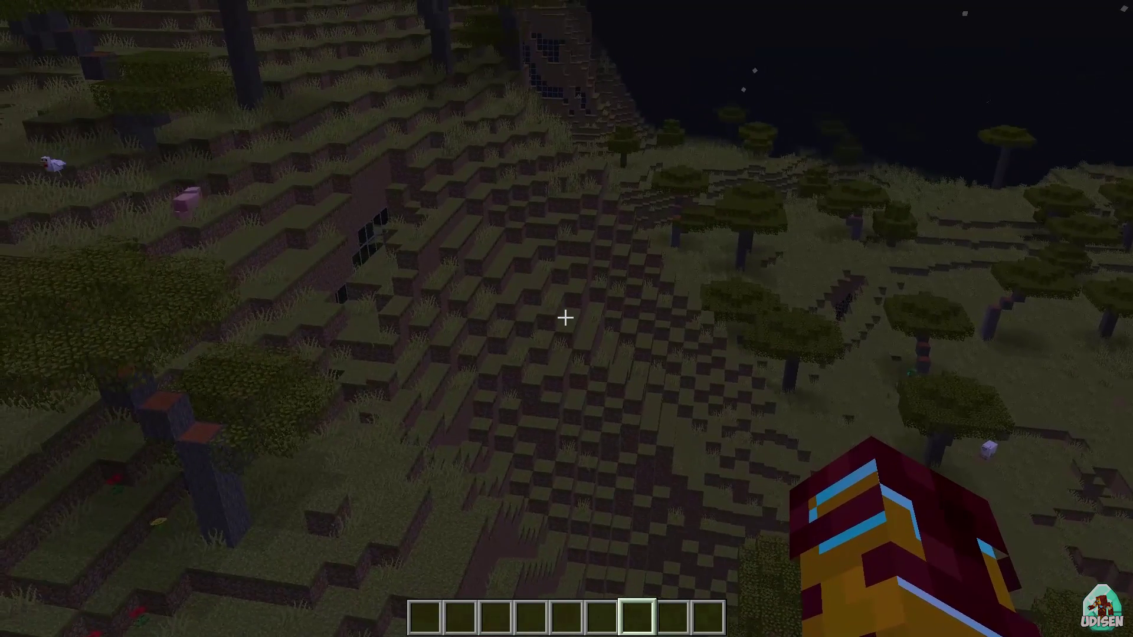
key("slash")
key("Escape")
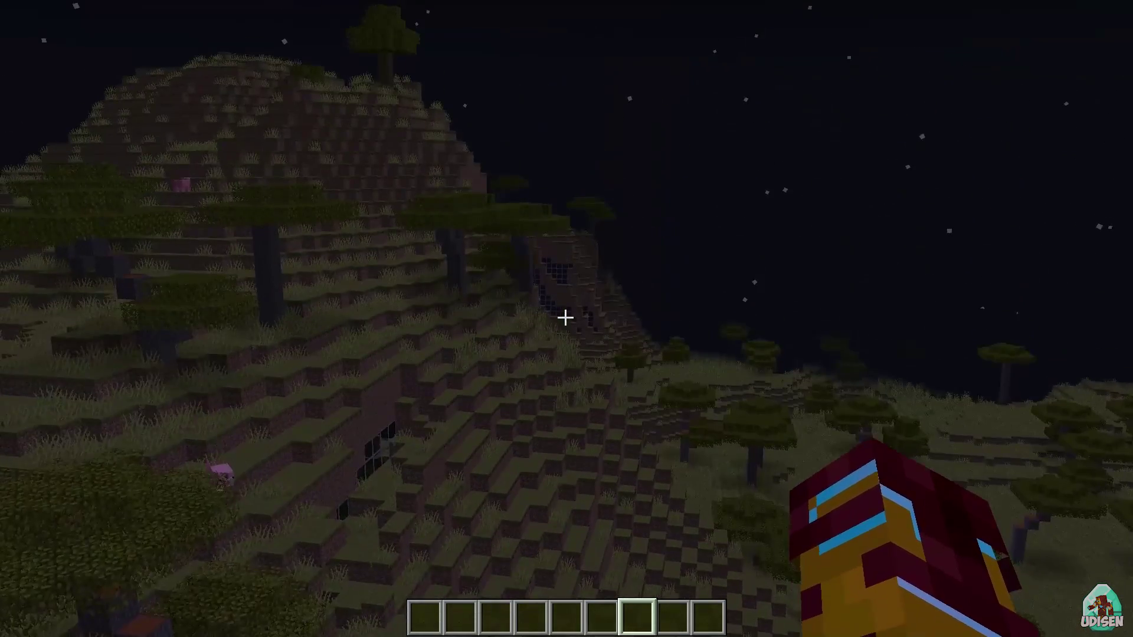
- Search the creative inventory for "night" and put a Splash Potion of Night Vision in the fourth hotbar slot
key("e")
left_click(710, 179)
type("night")
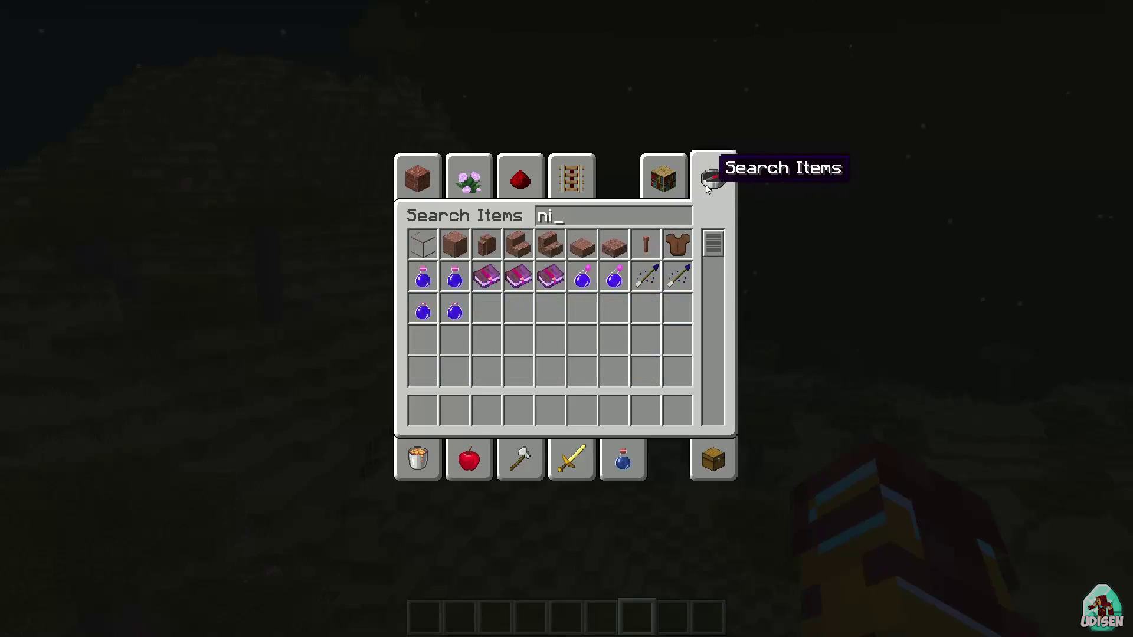
left_click(518, 245)
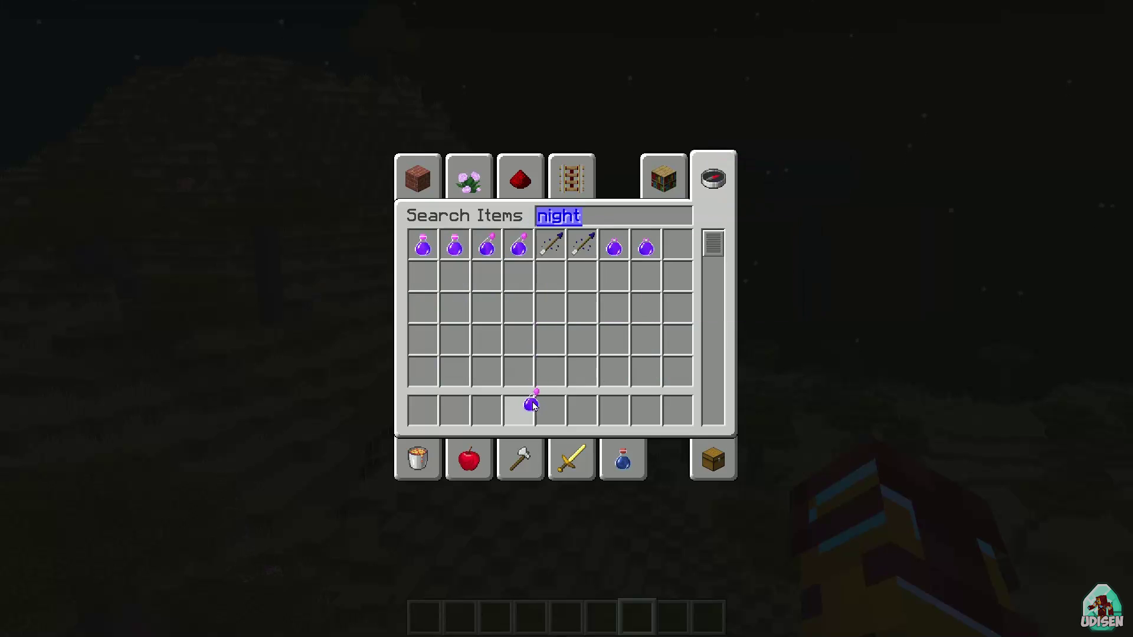
left_click(532, 406)
key("e")
- Move XRay+.zip above 1.18.zip in the selected resource packs
key("Escape")
left_click(554, 323)
left_click(492, 331)
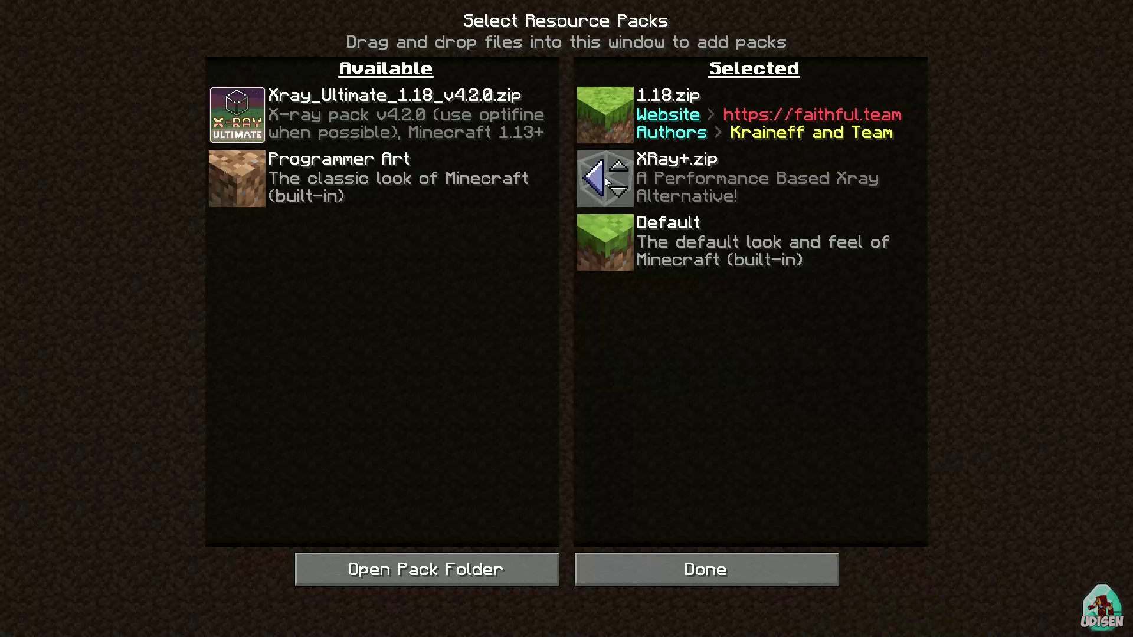
left_click(604, 178)
left_click(235, 176)
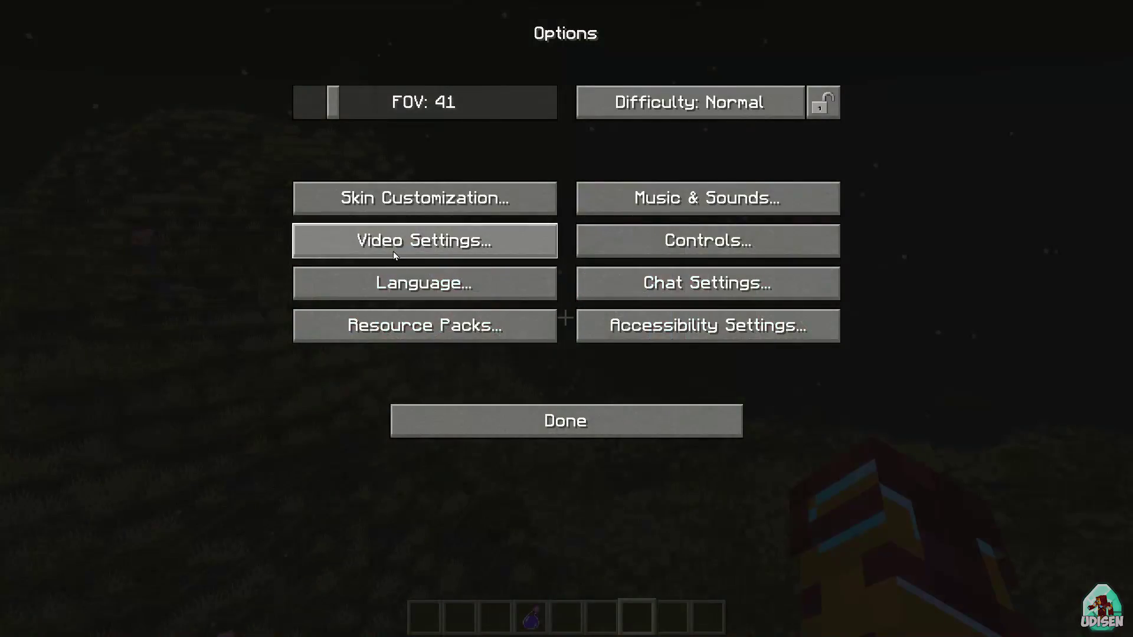
- Set the render distance to 32 chunks in the video settings and return to the game
left_click(409, 253)
left_click_drag(658, 181, 834, 172)
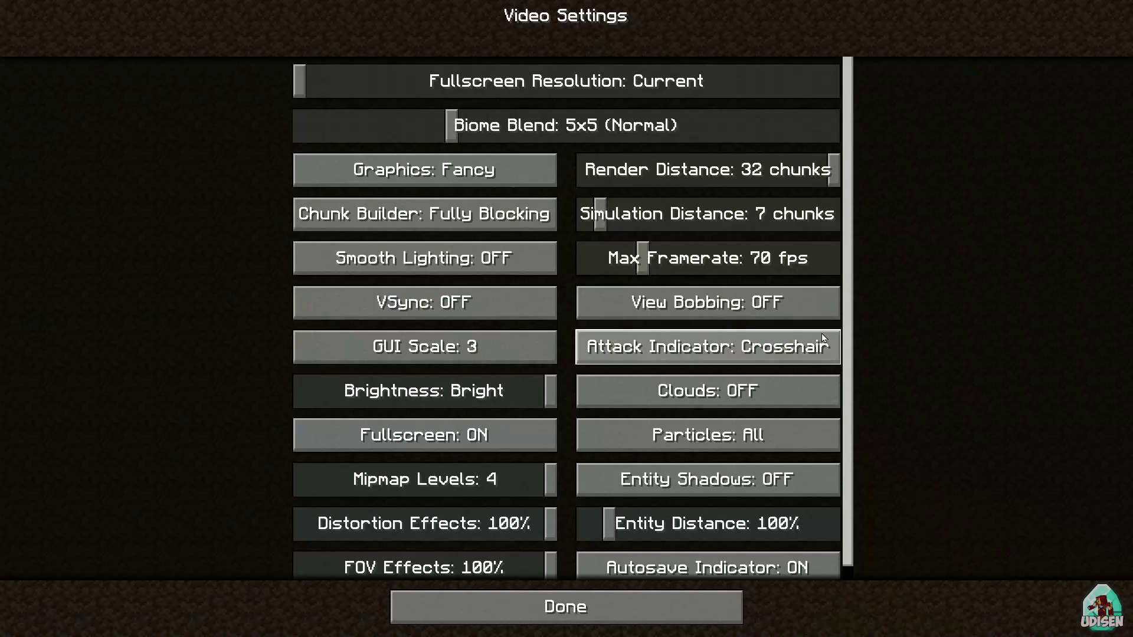
left_click(639, 608)
left_click(575, 422)
left_click(574, 190)
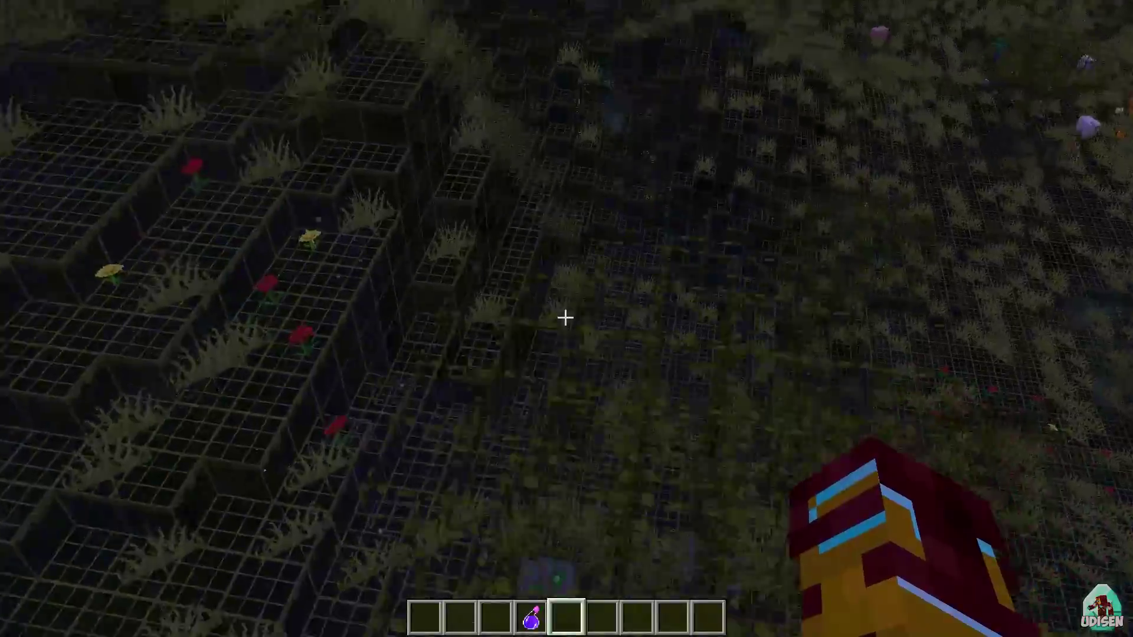
- Throw the Splash Potion of Night Vision on the ground and toggle the debug information
key("4")
right_click(565, 318)
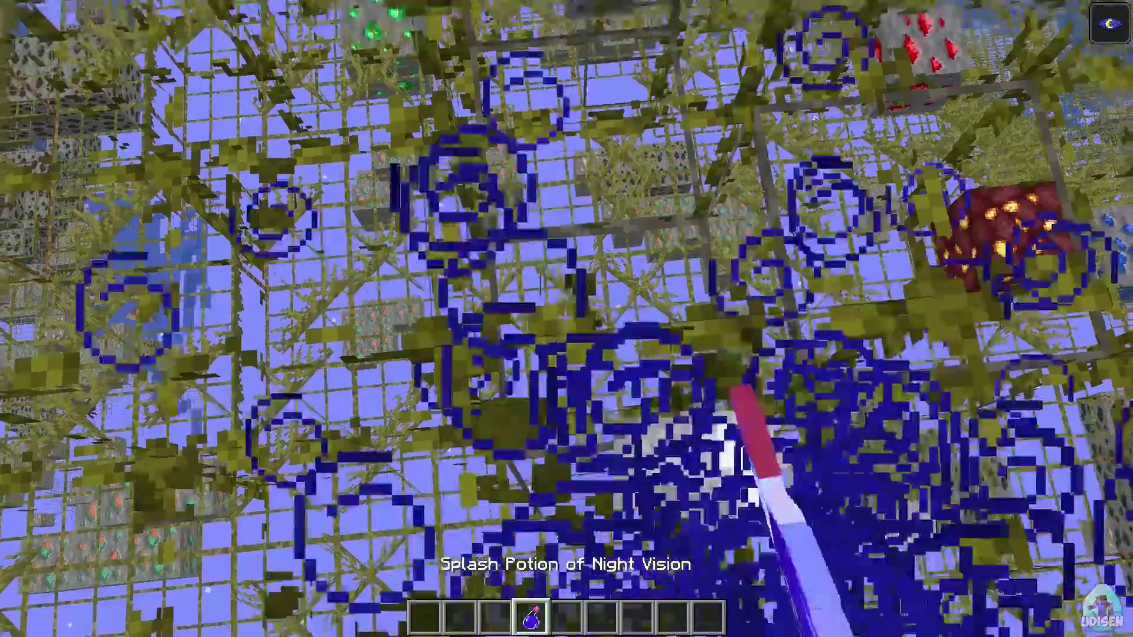
key("F3")
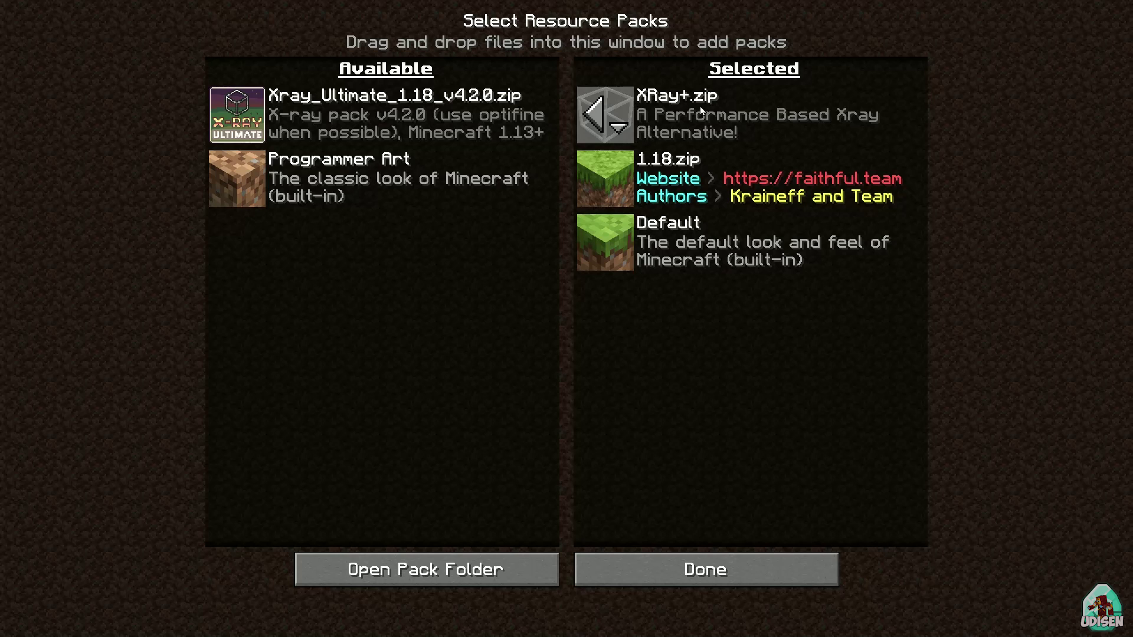
- Apply the resource pack selection, return to the world and throw the Splash Potion of Night Vision again
left_click(668, 571)
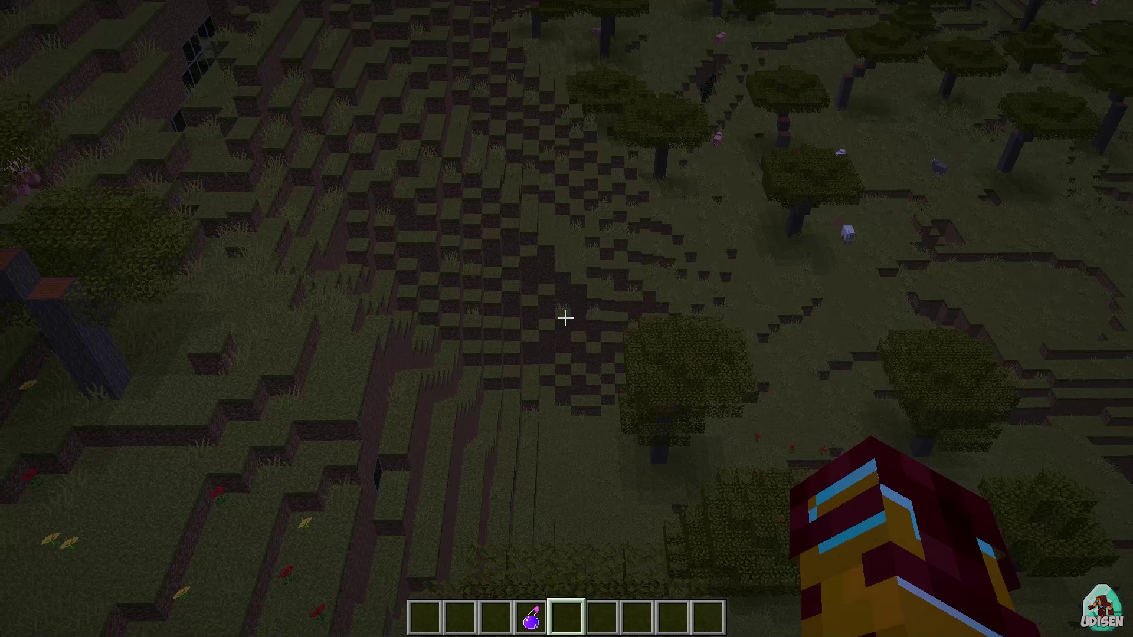
key("4")
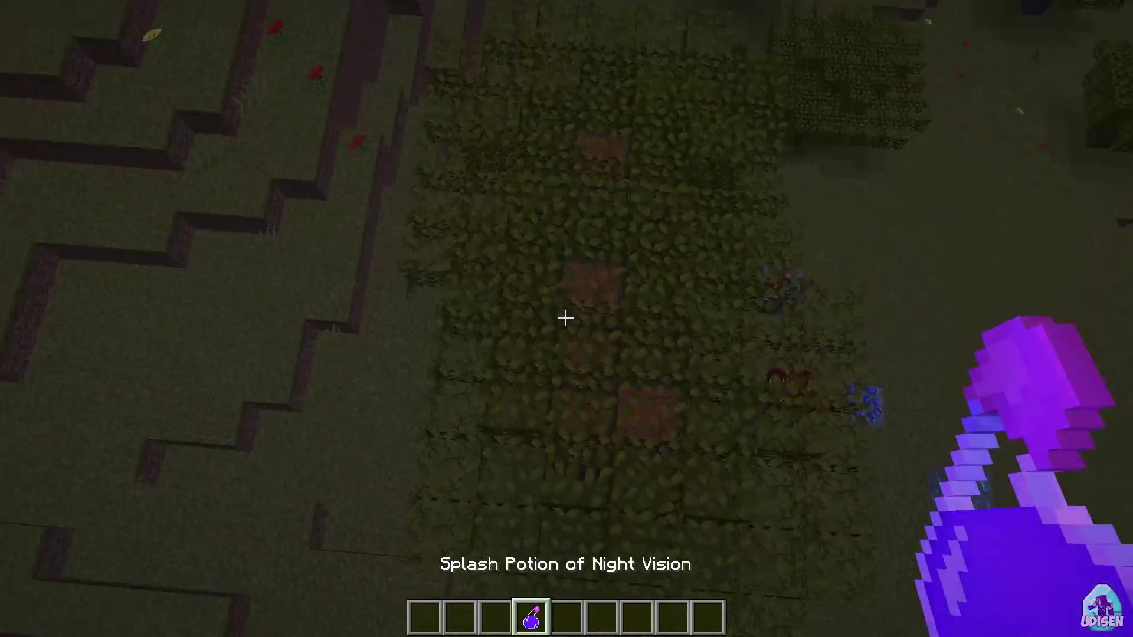
right_click(565, 318)
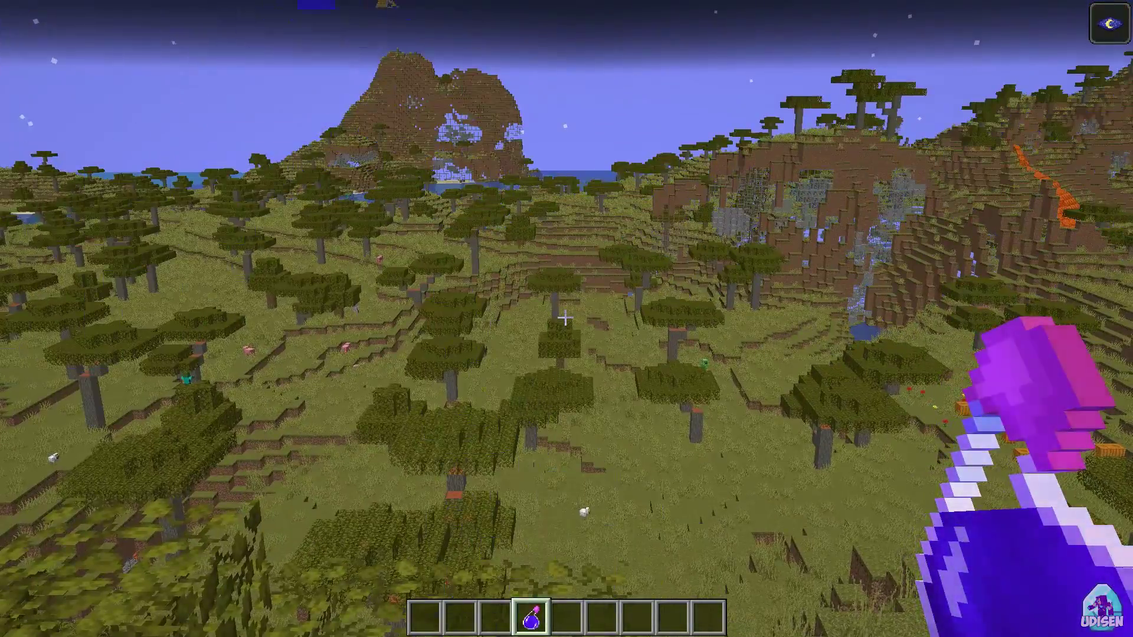
- Show the debug information while examining the terrain, and hide it again
key("F3")
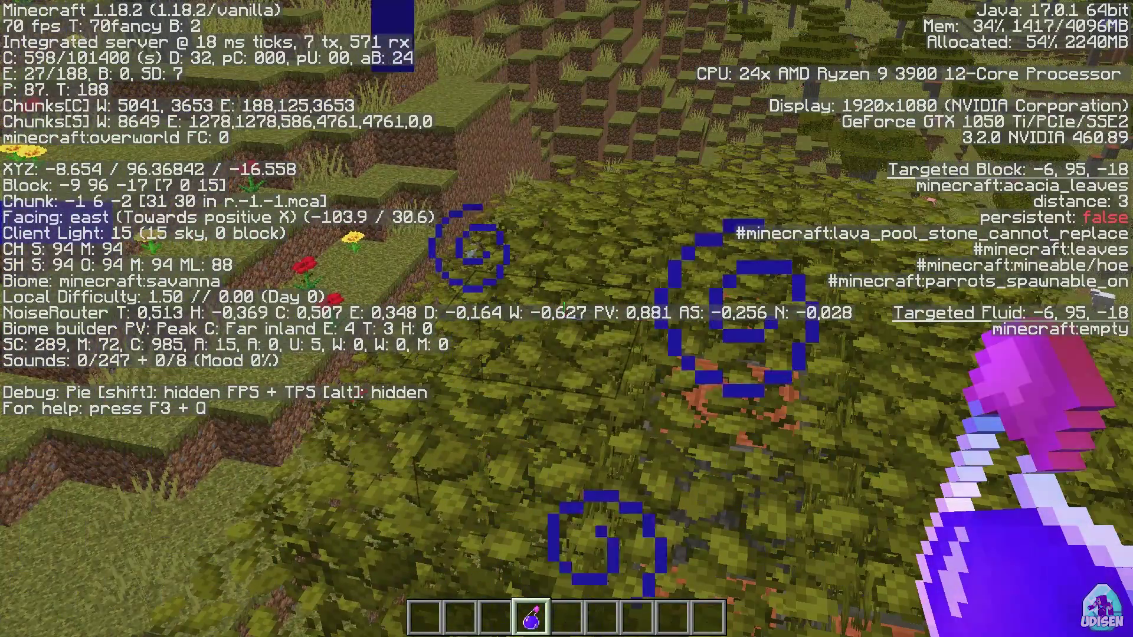
key("F3")
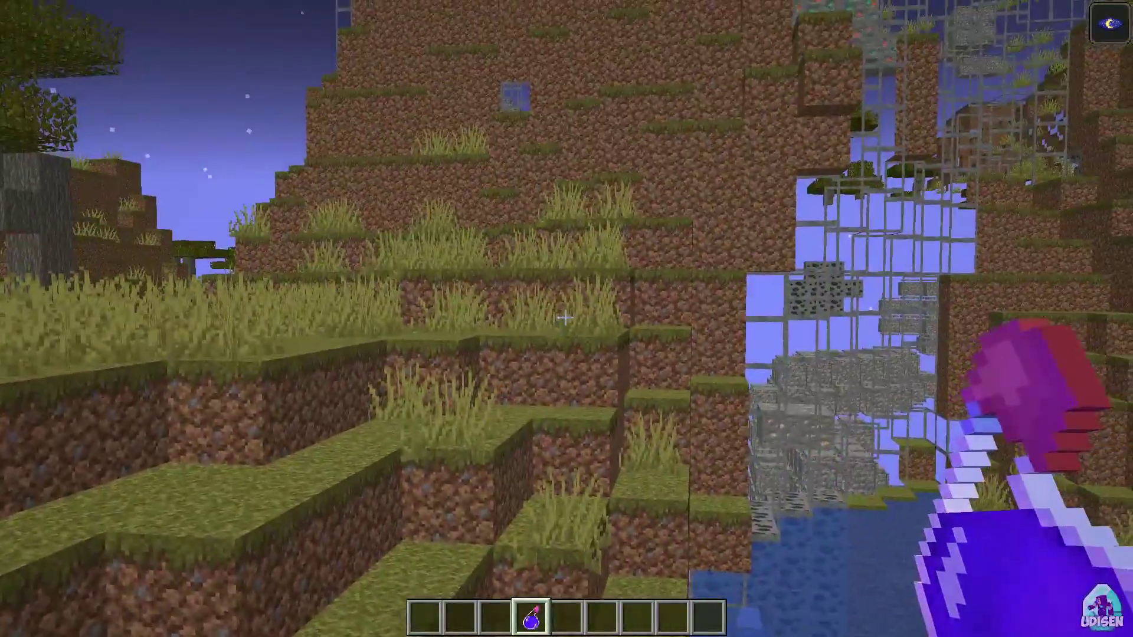
- Set the field of view to 72 and return to the game
key("Escape")
left_click(448, 324)
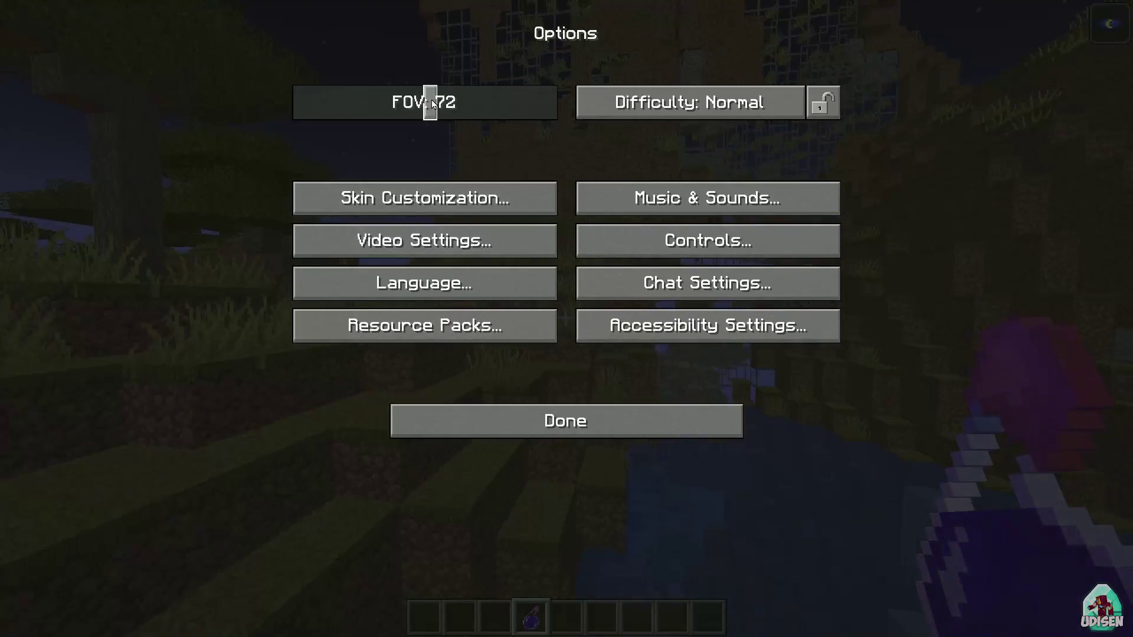
left_click(558, 415)
left_click(565, 177)
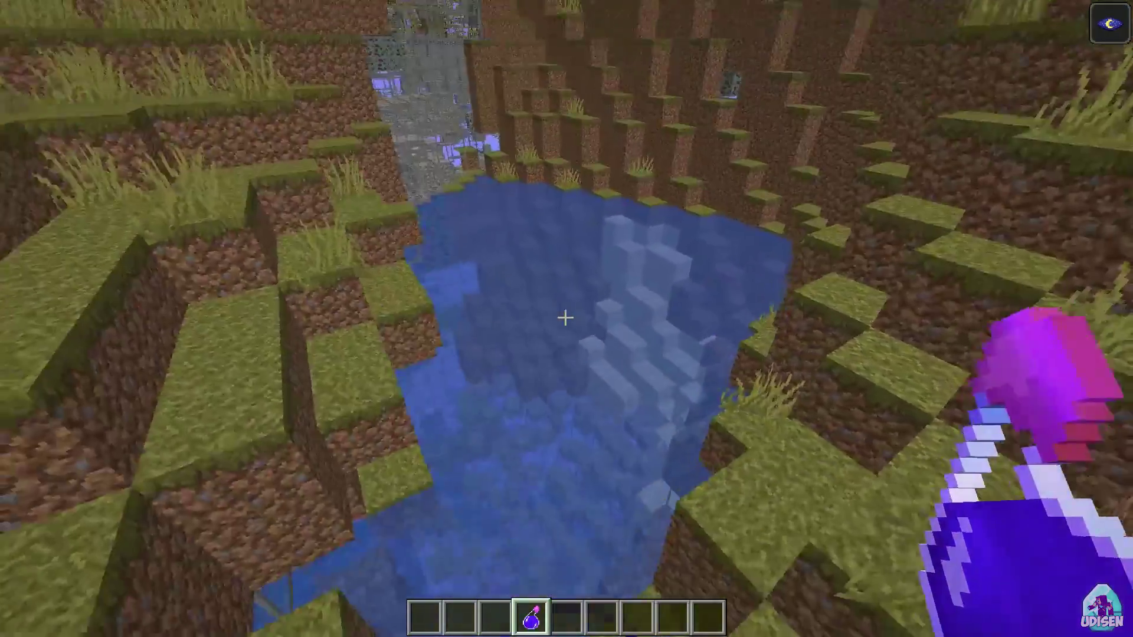